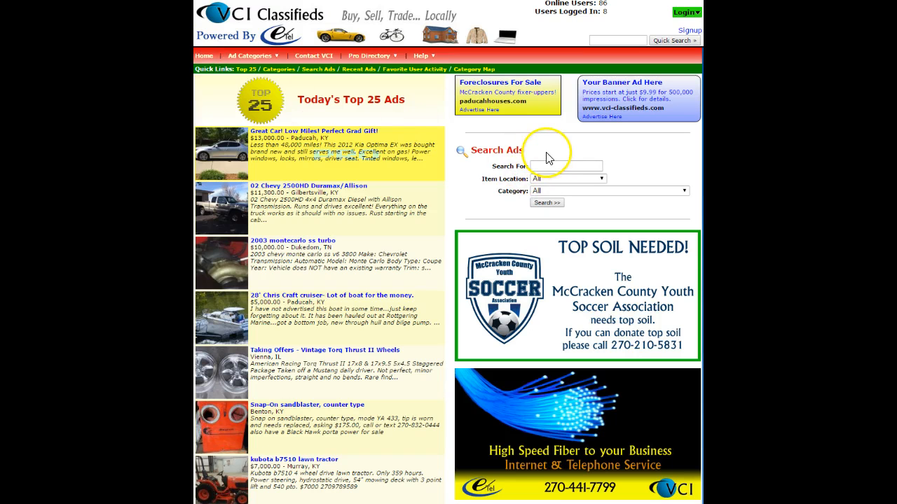
Log in to the classifieds account and open its My Images page
{"action": "left_click", "coordinate": [686, 12]}
{"action": "left_click", "coordinate": [444, 217]}
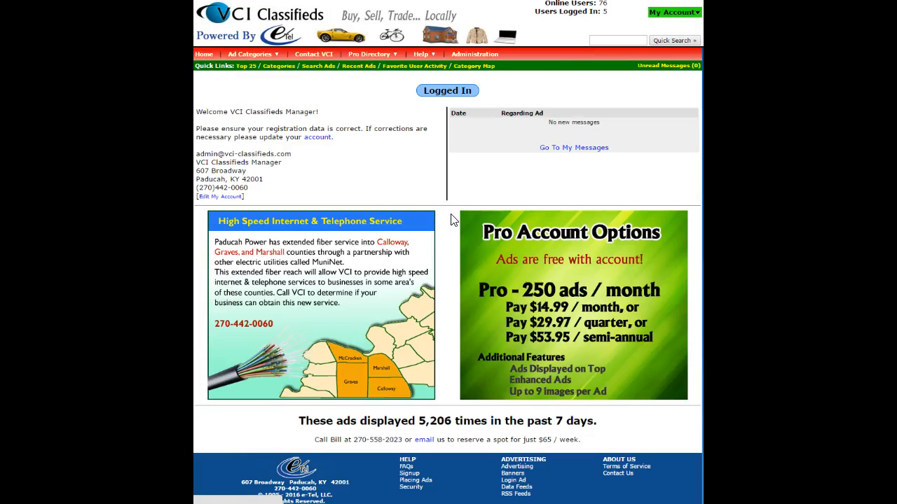
{"action": "left_click", "coordinate": [671, 11]}
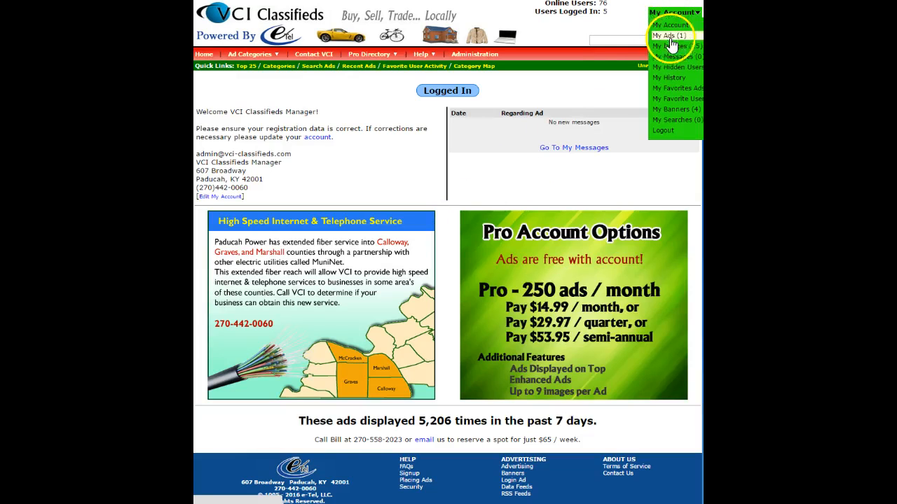
{"action": "left_click", "coordinate": [671, 44]}
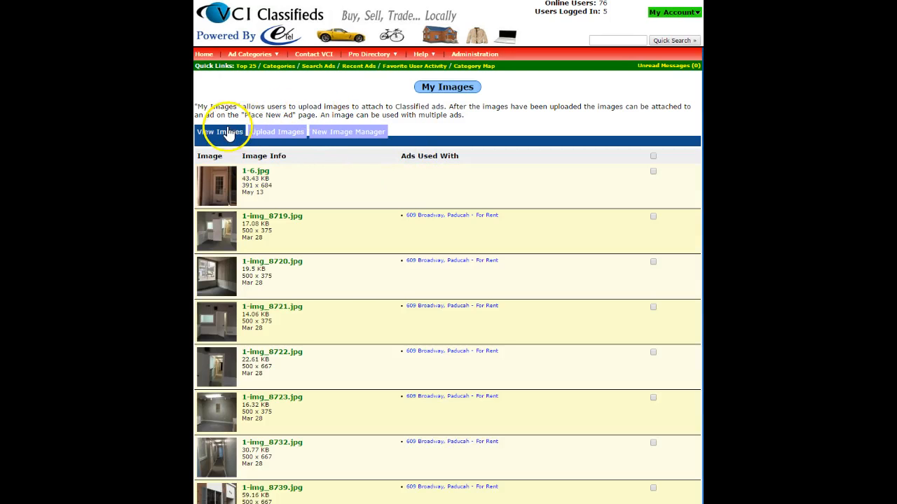
Switch My Images from the plain image list to the New Image Manager
{"action": "left_click", "coordinate": [258, 135]}
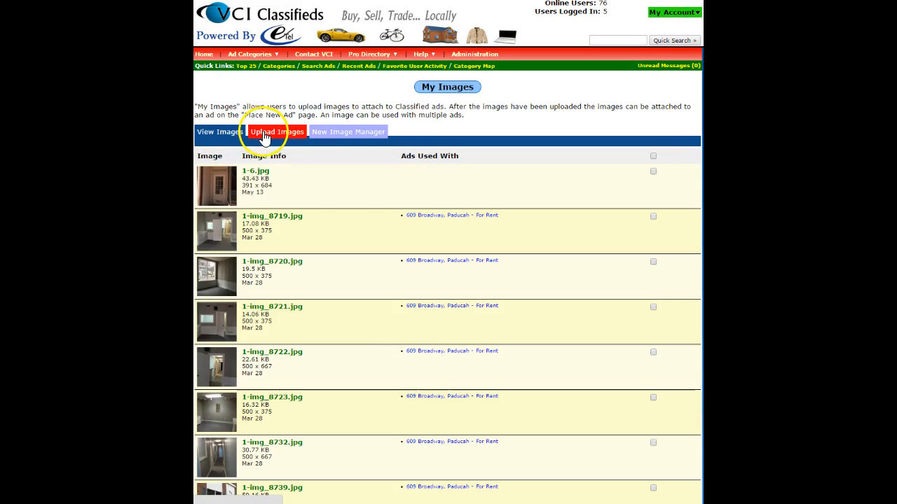
{"action": "left_click", "coordinate": [242, 132]}
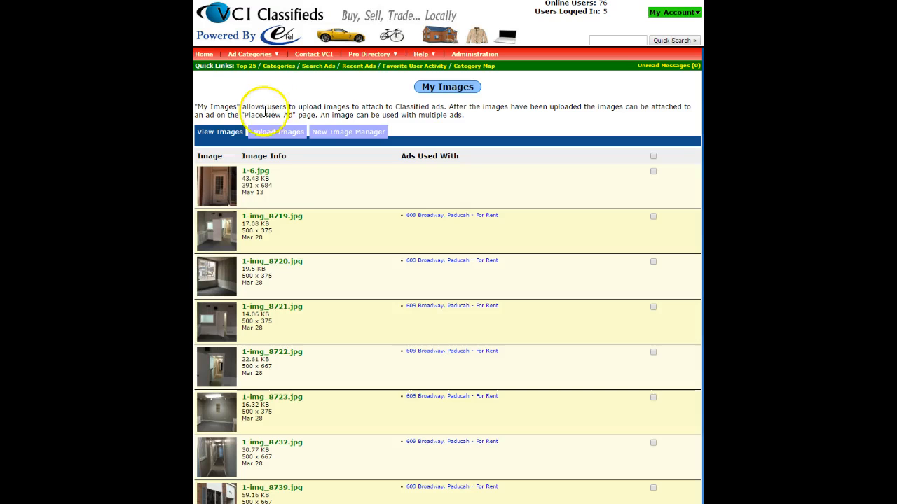
{"action": "left_click", "coordinate": [343, 138]}
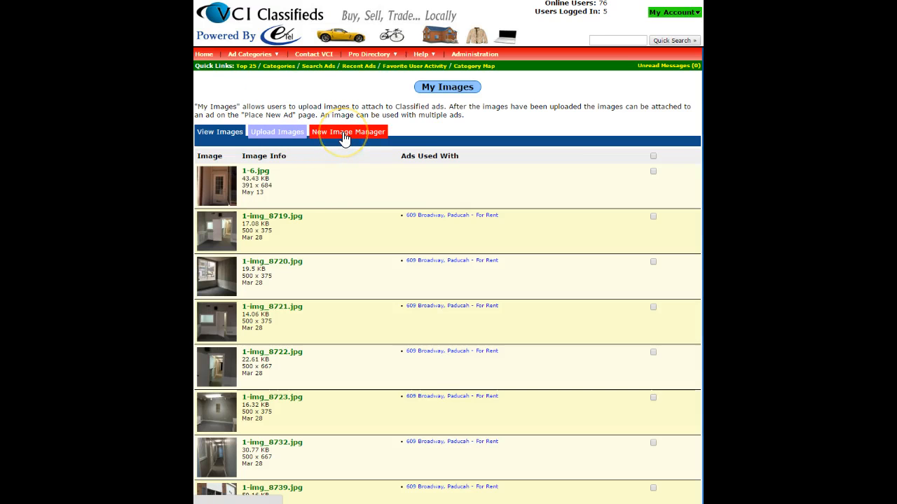
Examine the images stored in the test folder and in the root folder, finishing in the root folder
{"action": "left_click", "coordinate": [255, 190]}
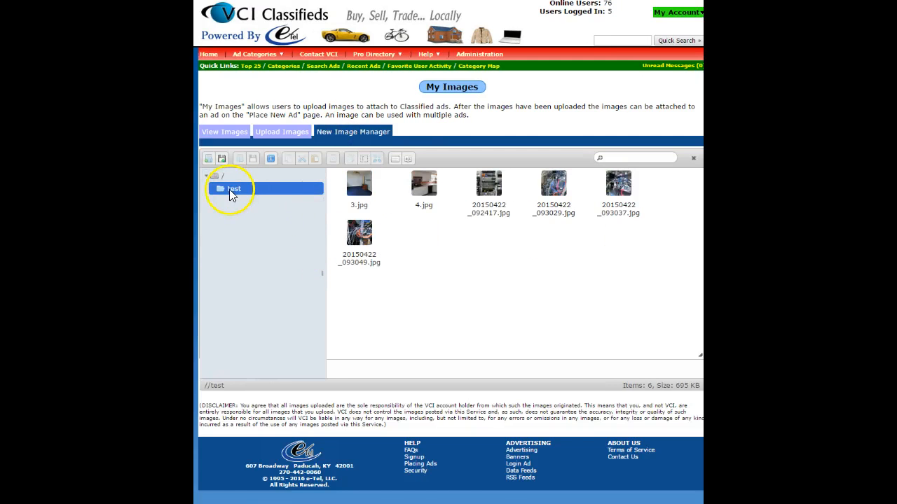
{"action": "left_click", "coordinate": [239, 176]}
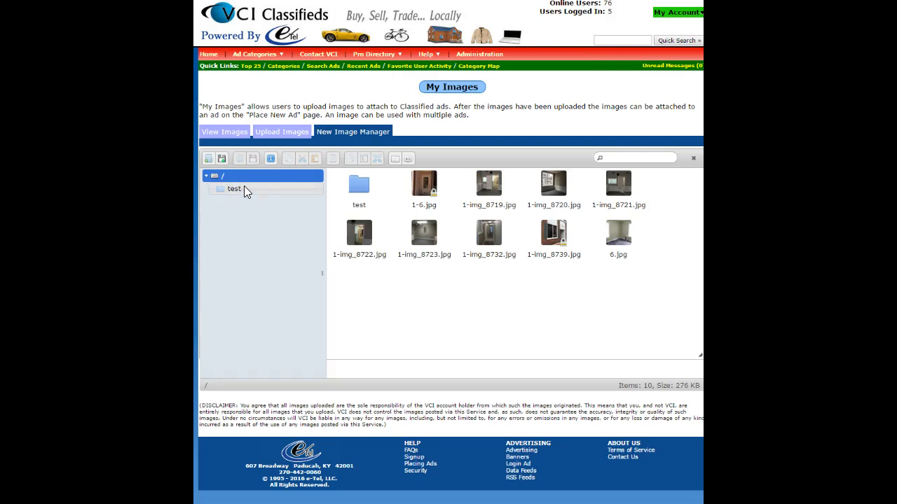
{"action": "double_click", "coordinate": [250, 178]}
{"action": "double_click", "coordinate": [250, 175]}
{"action": "left_click", "coordinate": [243, 187]}
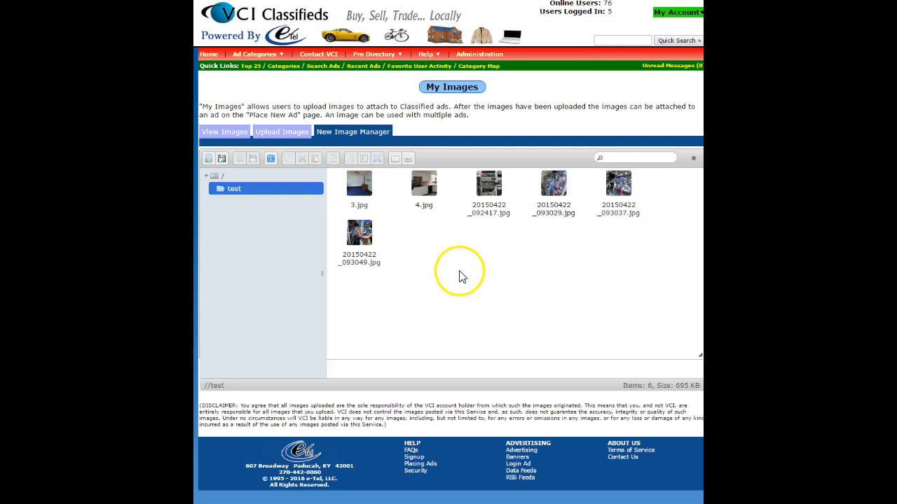
{"action": "left_click", "coordinate": [257, 175]}
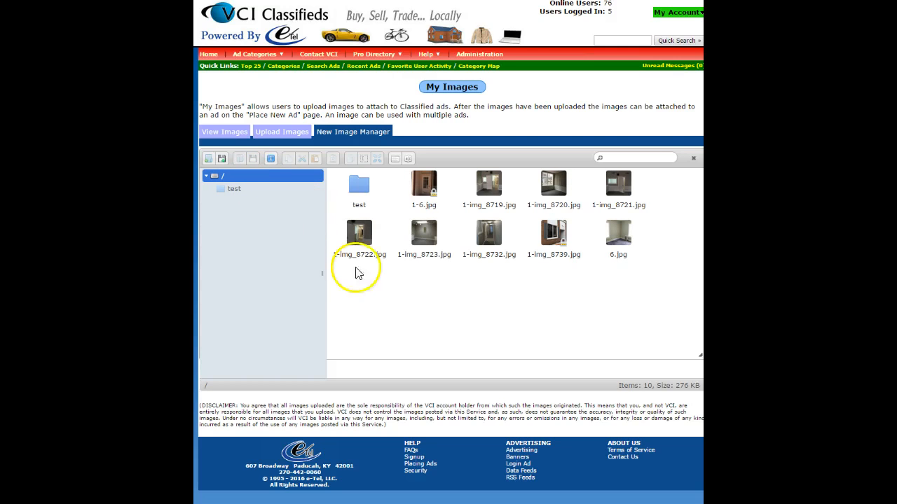
{"action": "right_click", "coordinate": [379, 285]}
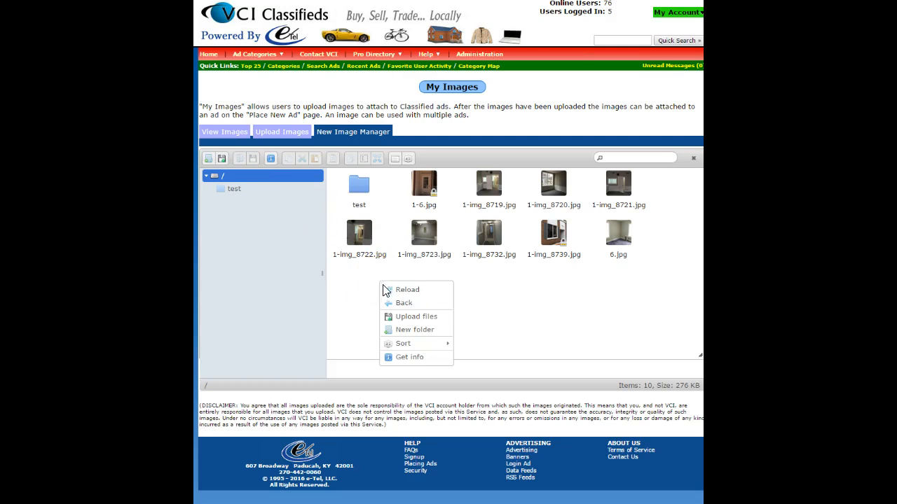
{"action": "right_click", "coordinate": [501, 309]}
{"action": "right_click", "coordinate": [282, 302]}
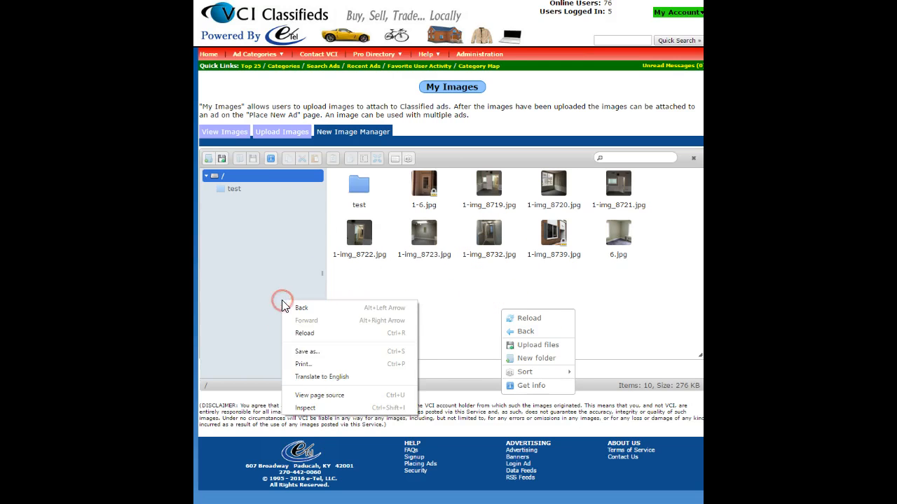
{"action": "key", "text": "Escape"}
{"action": "right_click", "coordinate": [420, 294]}
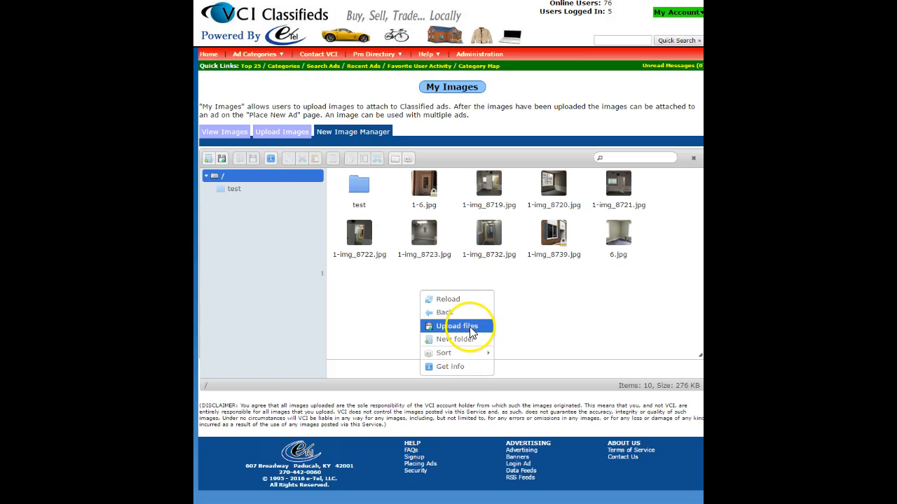
{"action": "left_click", "coordinate": [411, 308]}
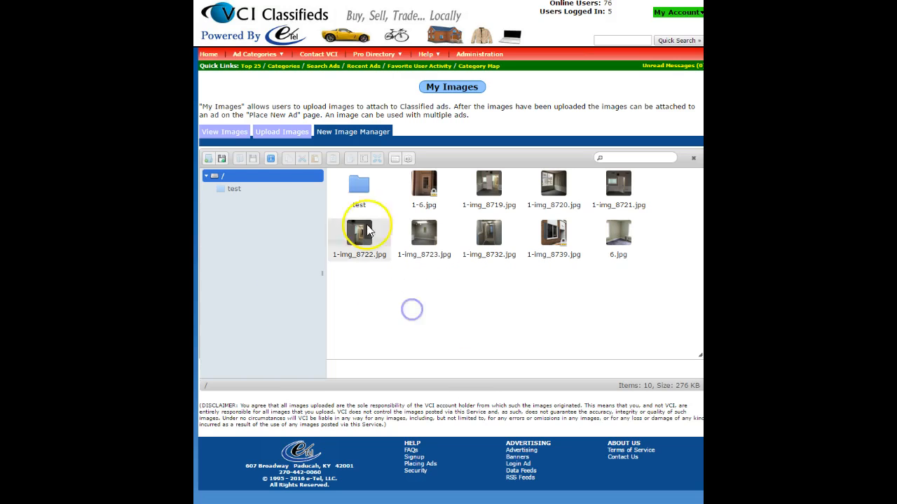
{"action": "left_click", "coordinate": [222, 158]}
{"action": "left_click", "coordinate": [245, 205]}
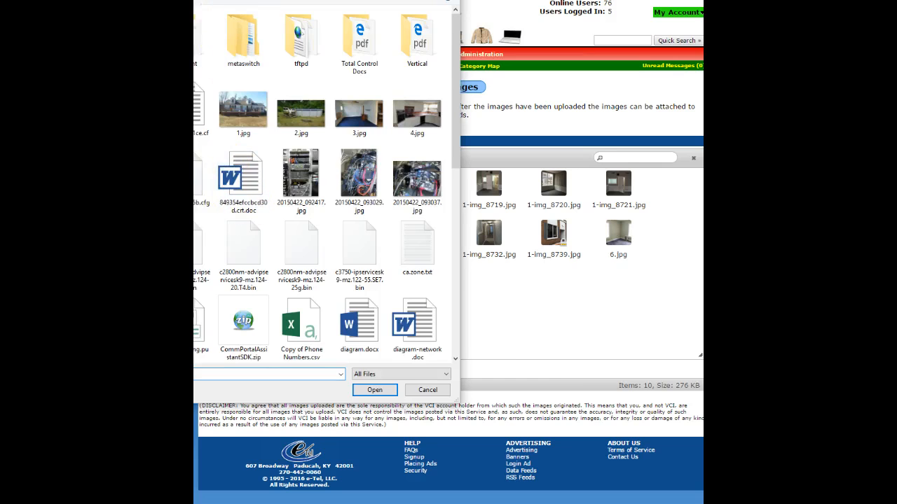
{"action": "left_click_drag", "start_coordinate": [231, 1], "coordinate": [436, 24]}
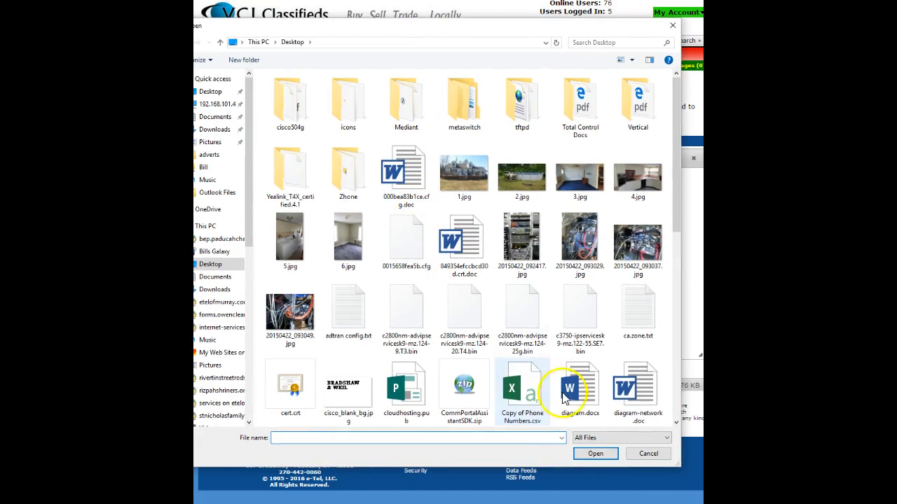
{"action": "left_click", "coordinate": [636, 454]}
Upload 1.jpg and 2.jpg from the Desktop into the root folder
{"action": "right_click", "coordinate": [463, 301]}
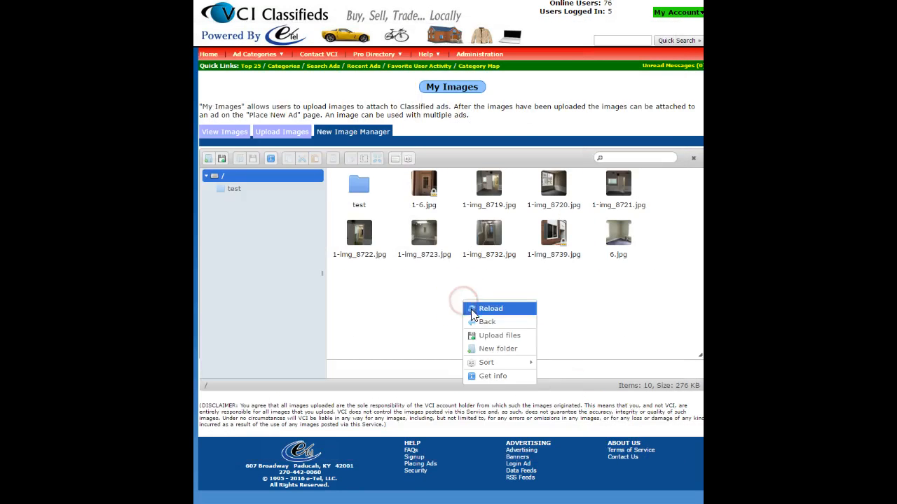
{"action": "left_click", "coordinate": [494, 337]}
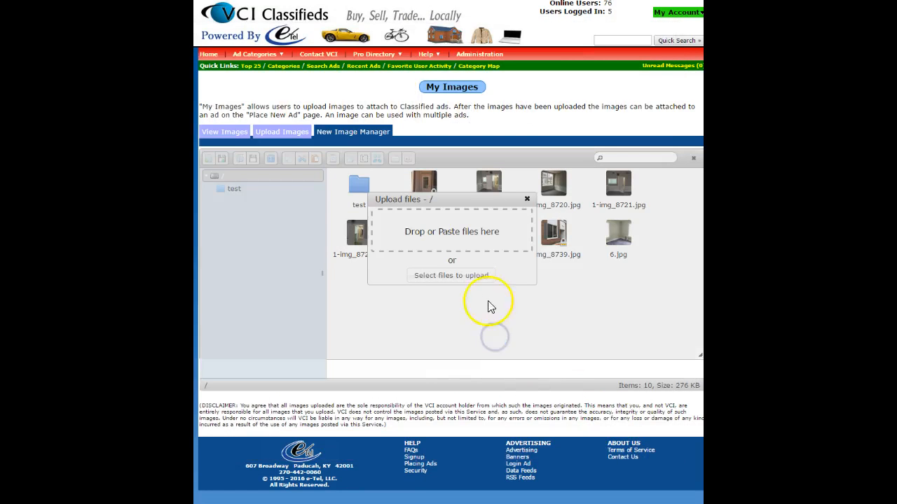
{"action": "left_click", "coordinate": [449, 276]}
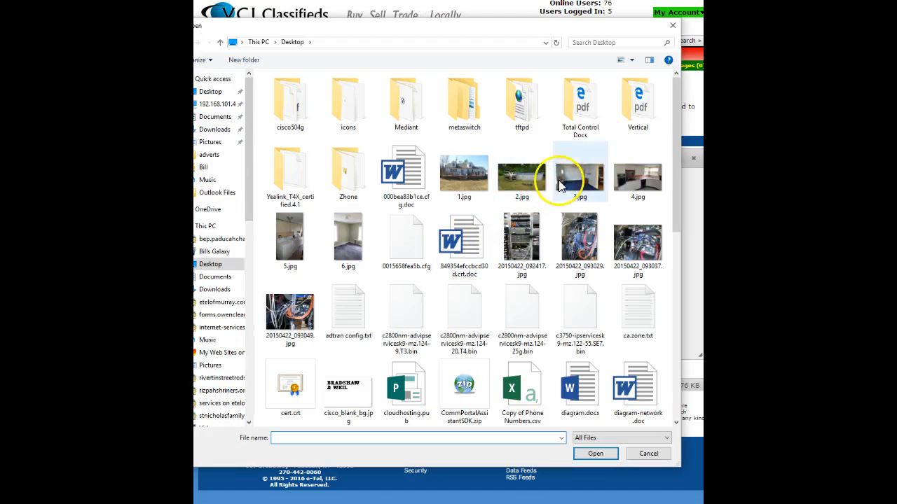
{"action": "left_click", "coordinate": [467, 172]}
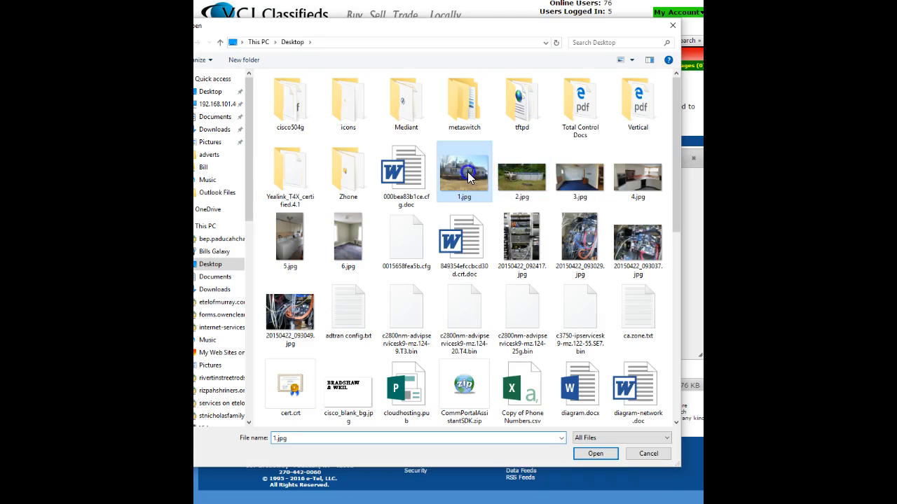
{"action": "left_click", "coordinate": [522, 179], "text": "ctrl"}
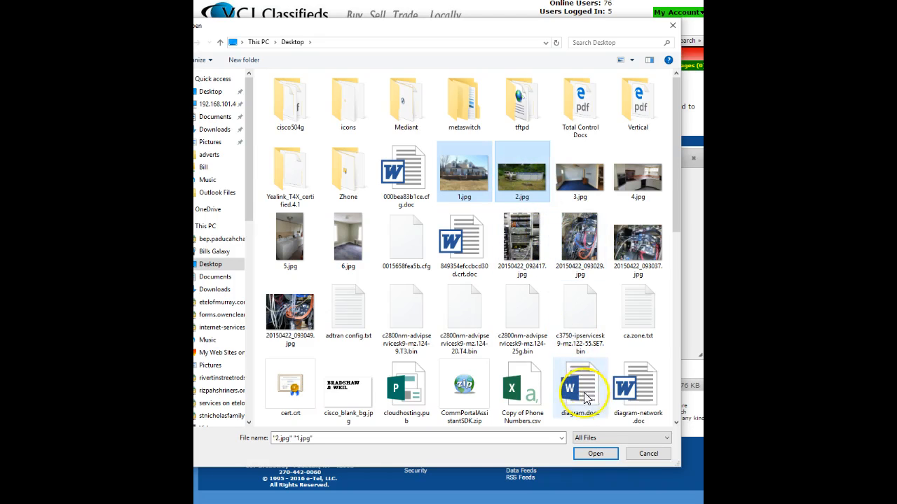
{"action": "left_click", "coordinate": [594, 454]}
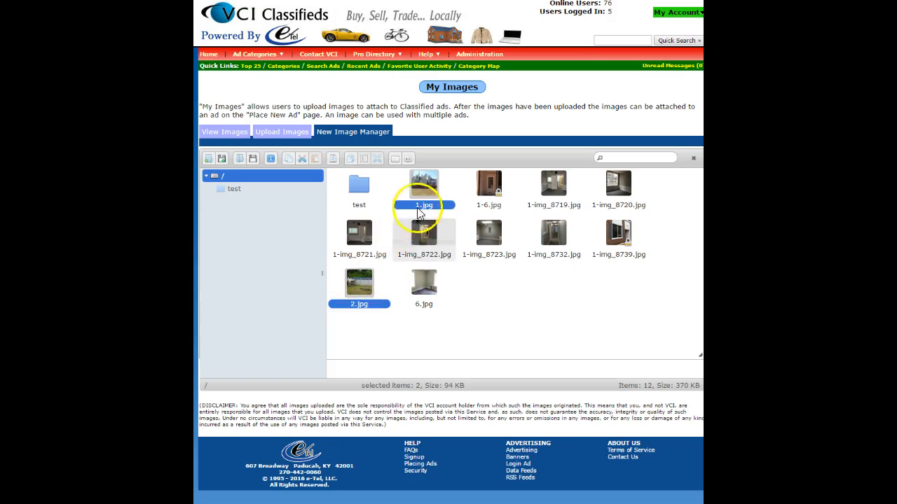
Resize 1.jpg to a width of 450 with the aspect ratio kept, and apply the change
{"action": "left_click", "coordinate": [488, 295]}
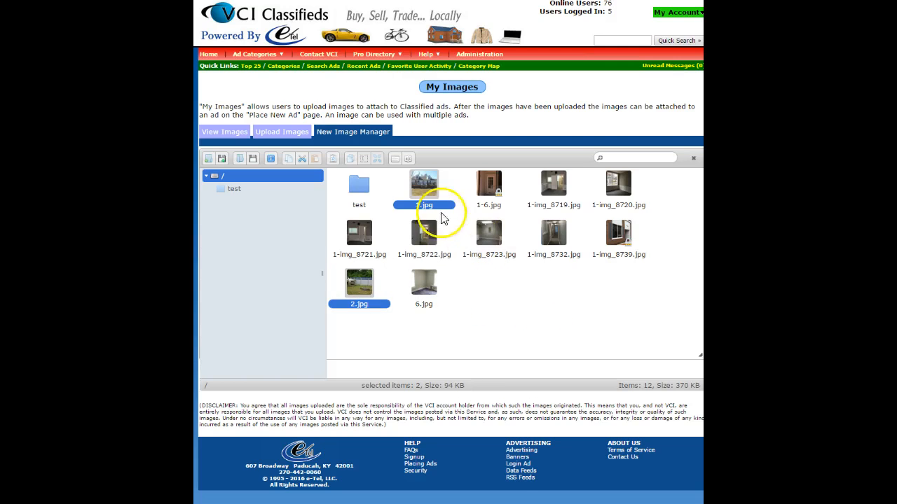
{"action": "left_click", "coordinate": [427, 189]}
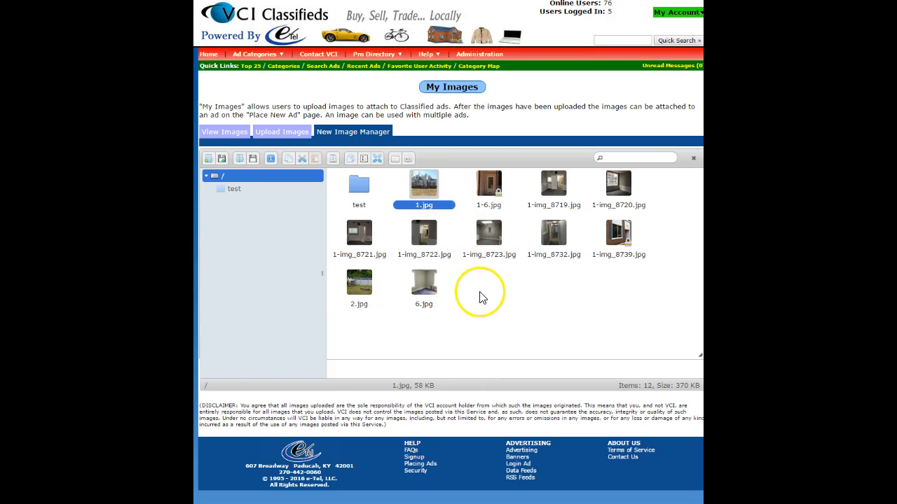
{"action": "right_click", "coordinate": [423, 189]}
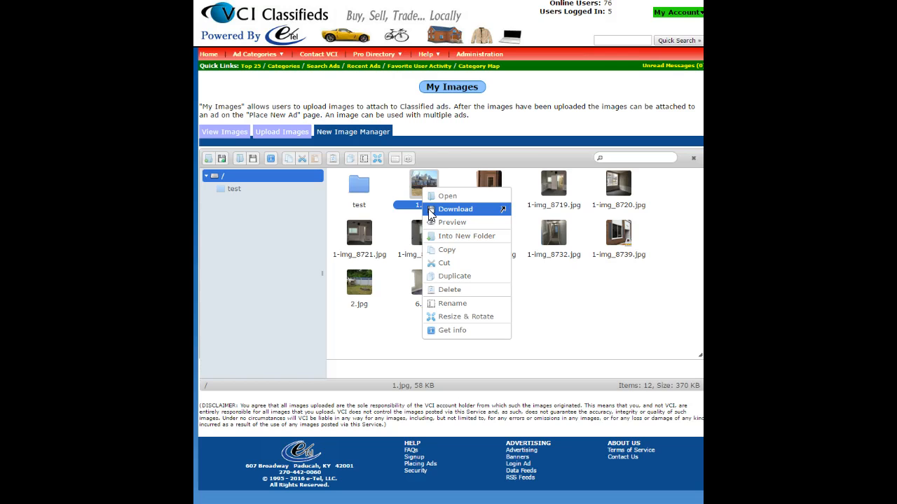
{"action": "left_click", "coordinate": [475, 318]}
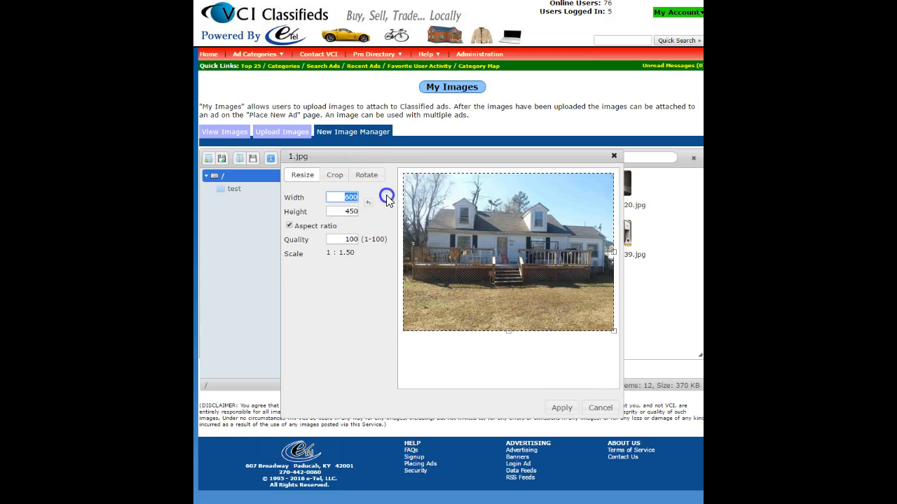
{"action": "type", "text": "450"}
{"action": "key", "text": "Tab"}
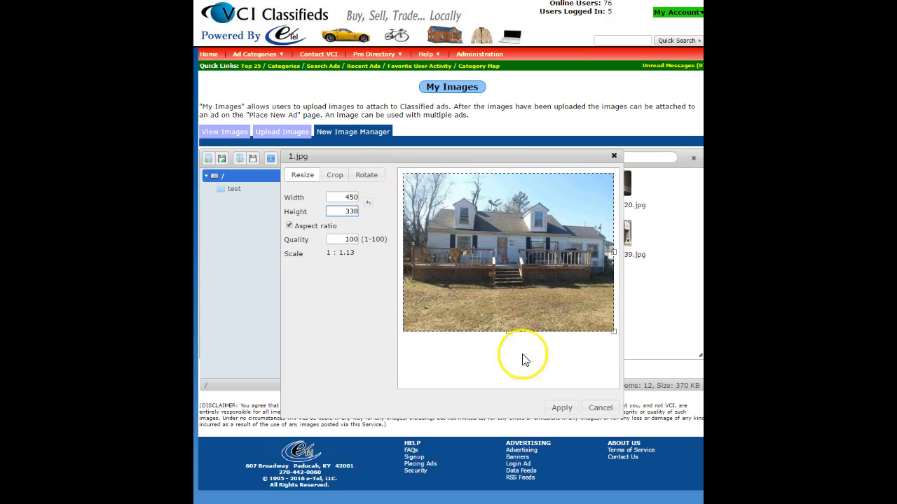
{"action": "left_click", "coordinate": [560, 410]}
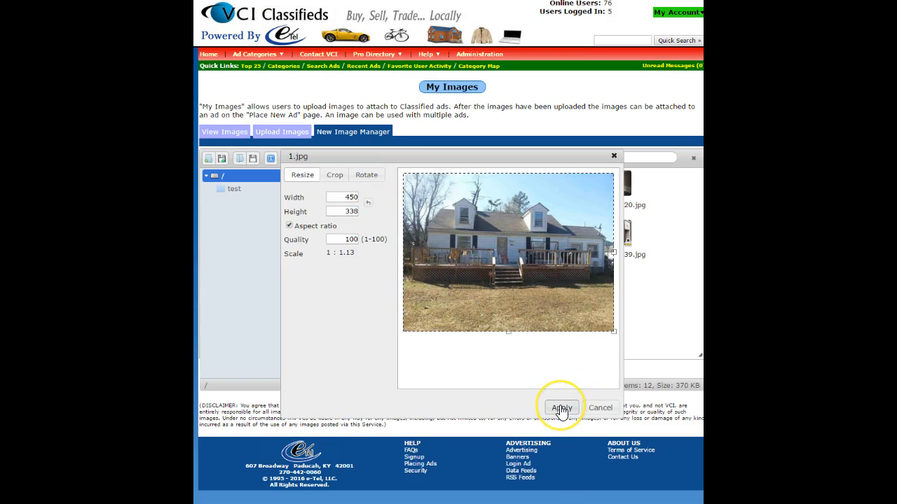
{"action": "left_click", "coordinate": [560, 409]}
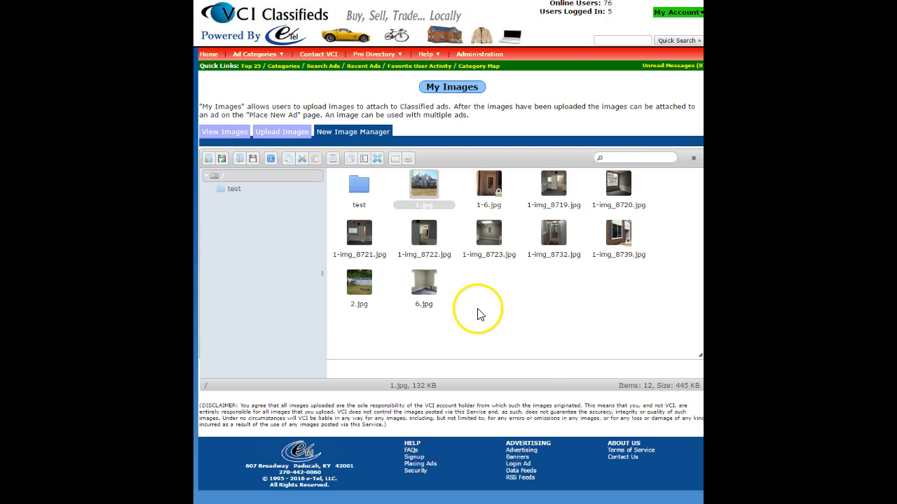
Crop 1.jpg to the middle of the house front, starting at X 114 and about 208 wide, and apply the crop
{"action": "right_click", "coordinate": [421, 197]}
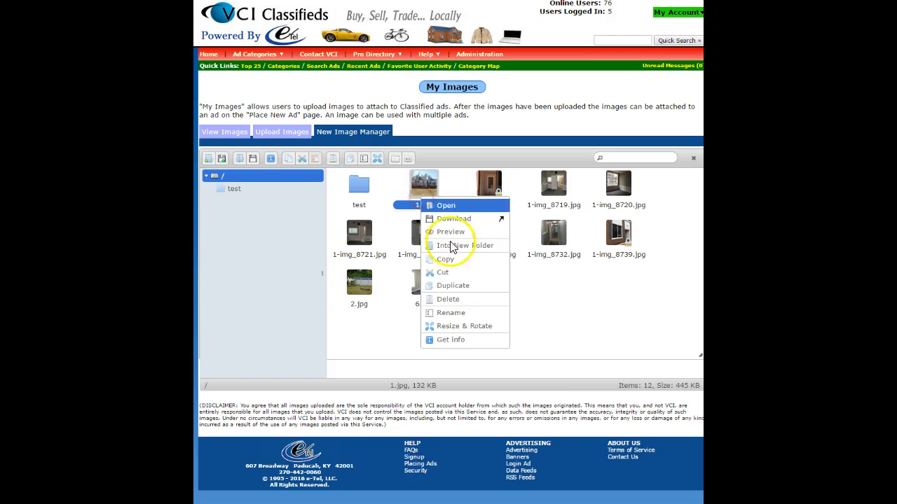
{"action": "left_click", "coordinate": [464, 325]}
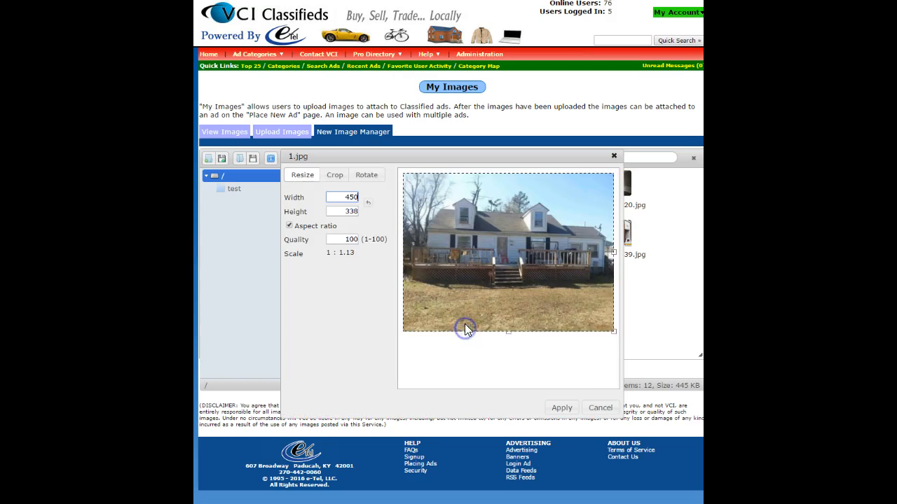
{"action": "left_click", "coordinate": [335, 175]}
{"action": "left_click_drag", "start_coordinate": [404, 176], "coordinate": [455, 210]}
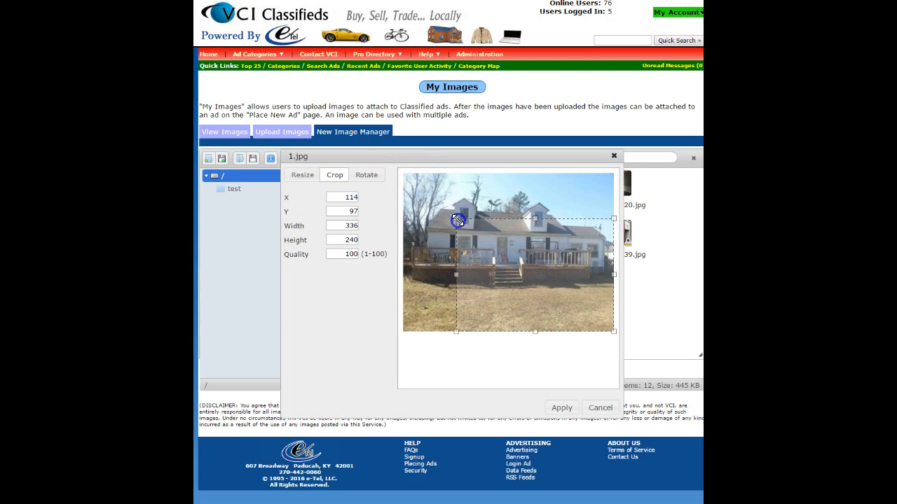
{"action": "left_click_drag", "start_coordinate": [606, 330], "coordinate": [562, 331]}
{"action": "left_click_drag", "start_coordinate": [558, 291], "coordinate": [551, 287]}
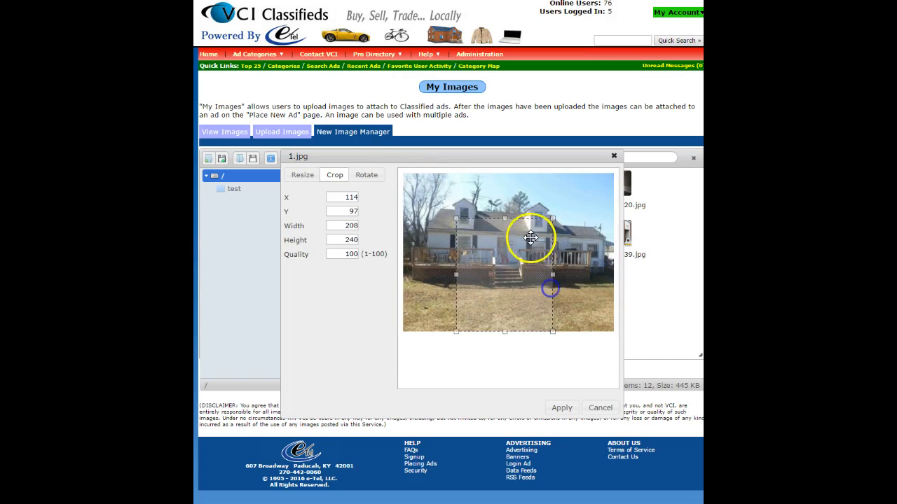
{"action": "left_click_drag", "start_coordinate": [505, 218], "coordinate": [503, 185]}
{"action": "left_click_drag", "start_coordinate": [506, 333], "coordinate": [505, 284]}
{"action": "left_click", "coordinate": [560, 409]}
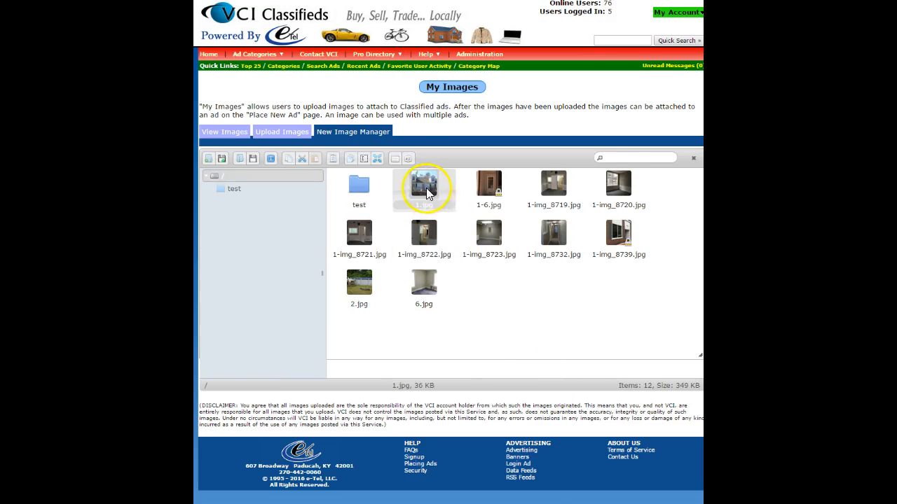
Rotate 1.jpg to 90° and apply the rotation
{"action": "right_click", "coordinate": [426, 187]}
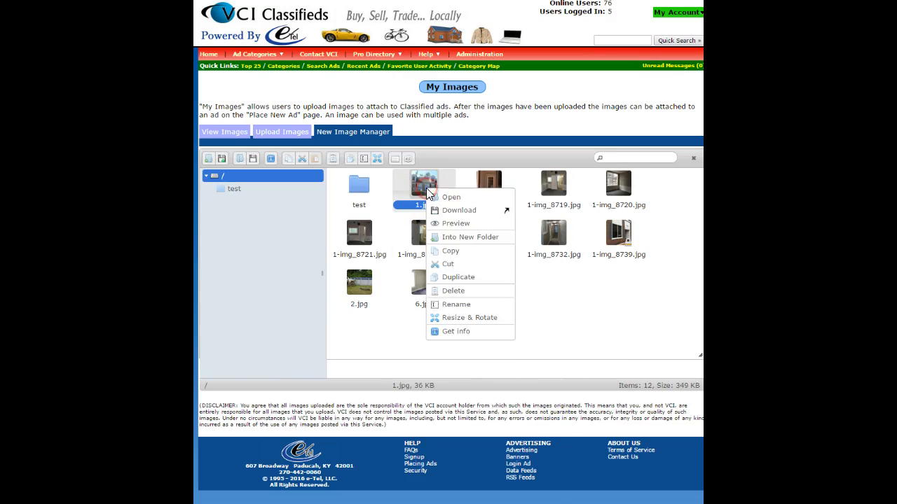
{"action": "left_click", "coordinate": [473, 318]}
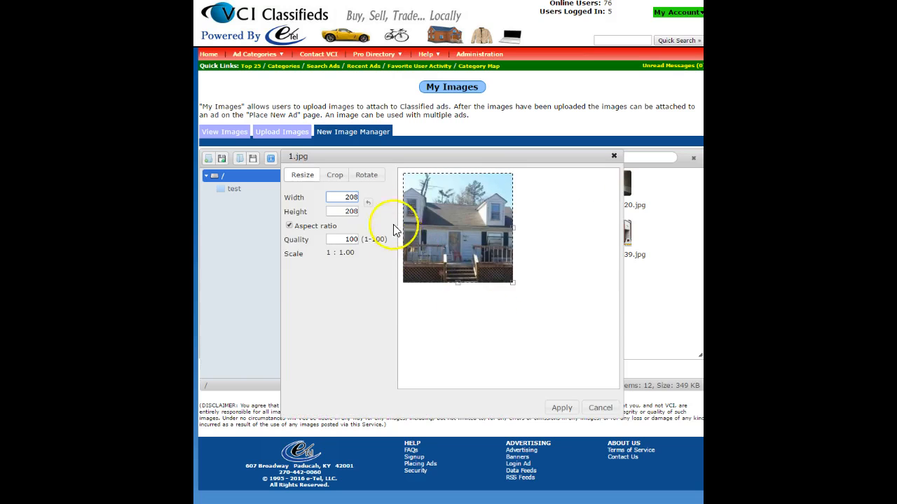
{"action": "left_click", "coordinate": [367, 180]}
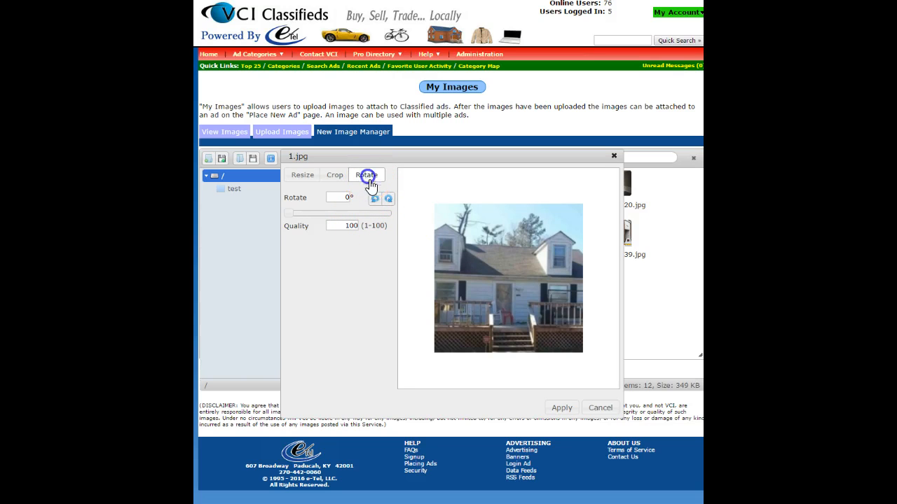
{"action": "left_click", "coordinate": [388, 198]}
{"action": "left_click", "coordinate": [388, 198]}
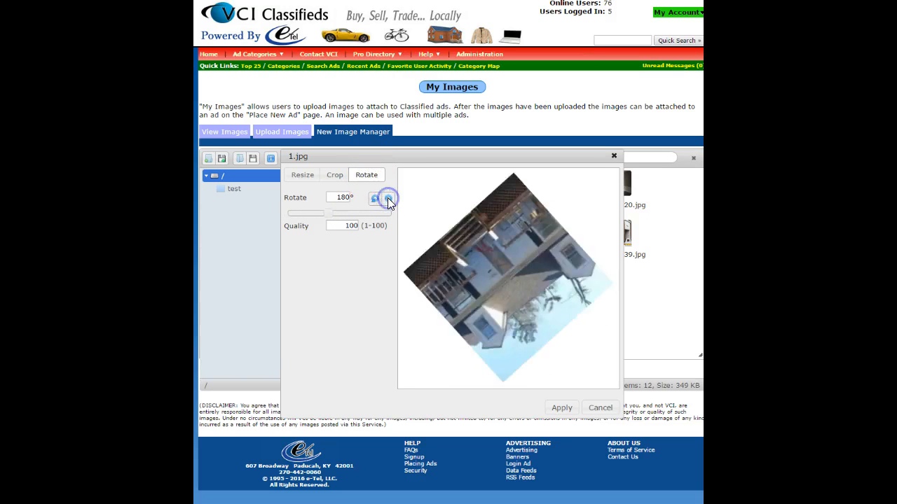
{"action": "left_click", "coordinate": [388, 198]}
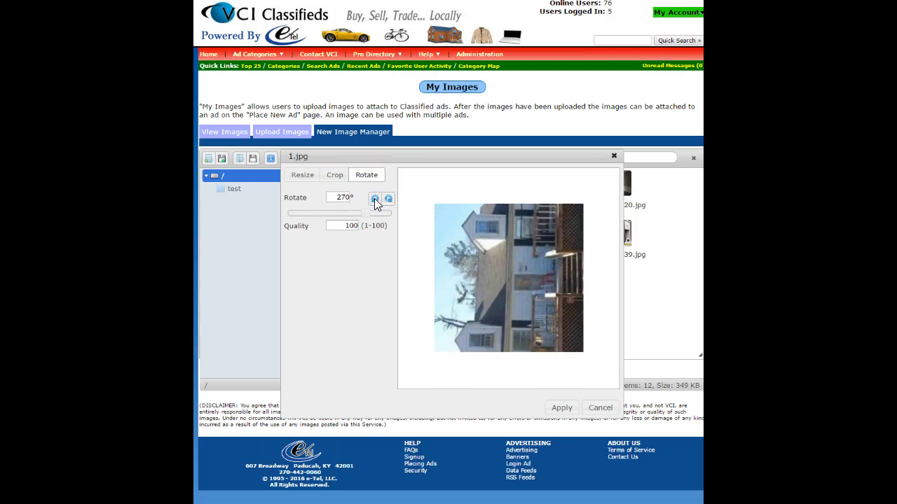
{"action": "left_click", "coordinate": [374, 198]}
{"action": "left_click", "coordinate": [374, 198]}
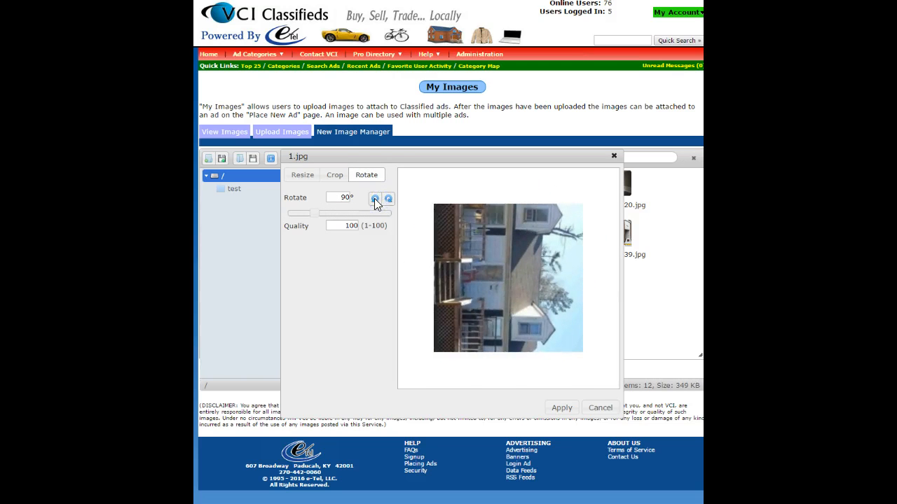
{"action": "left_click", "coordinate": [564, 409]}
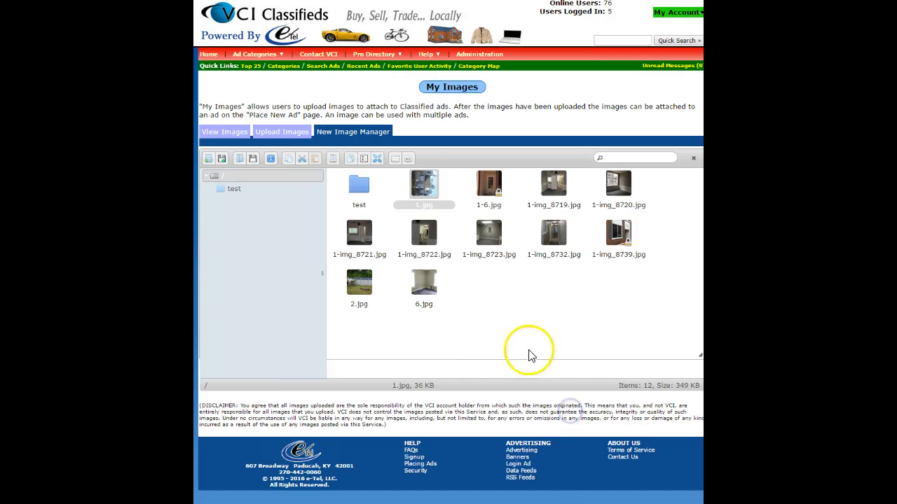
Rotate 1.jpg by 270° so the house is upright again, and apply the rotation
{"action": "left_click", "coordinate": [424, 189]}
{"action": "right_click", "coordinate": [424, 189]}
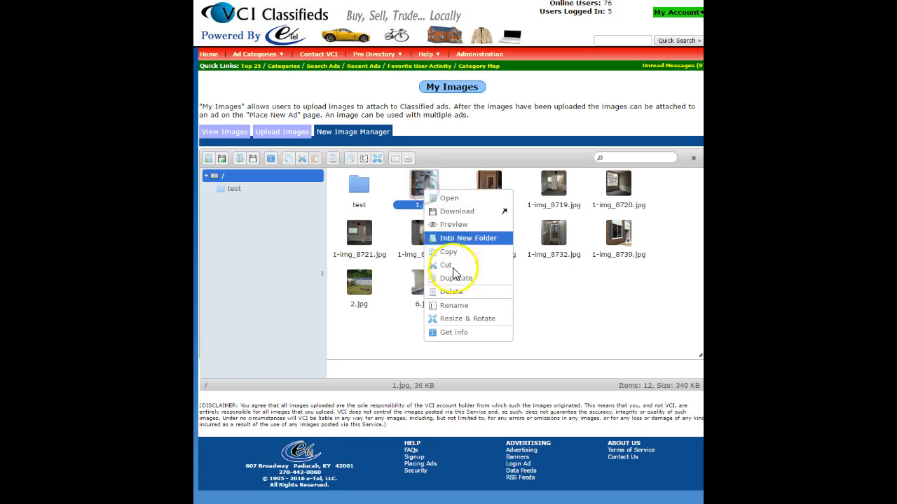
{"action": "left_click", "coordinate": [459, 321]}
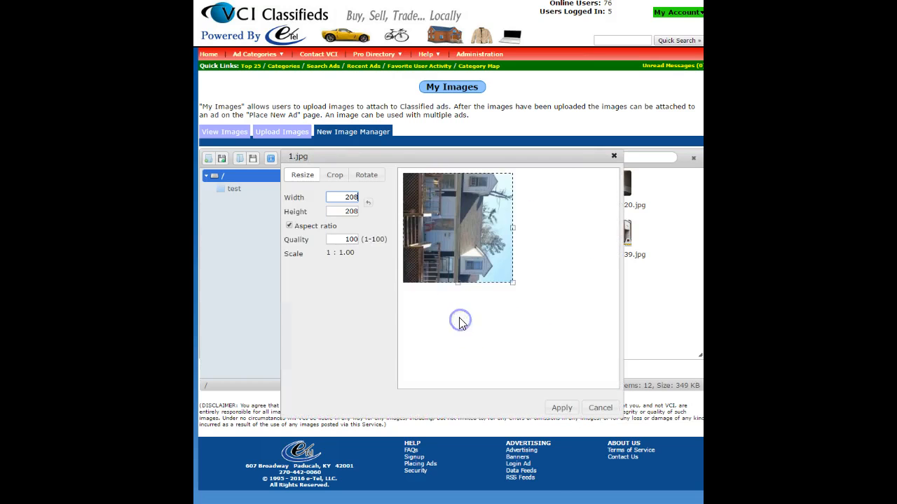
{"action": "left_click", "coordinate": [366, 177]}
{"action": "left_click", "coordinate": [374, 199]}
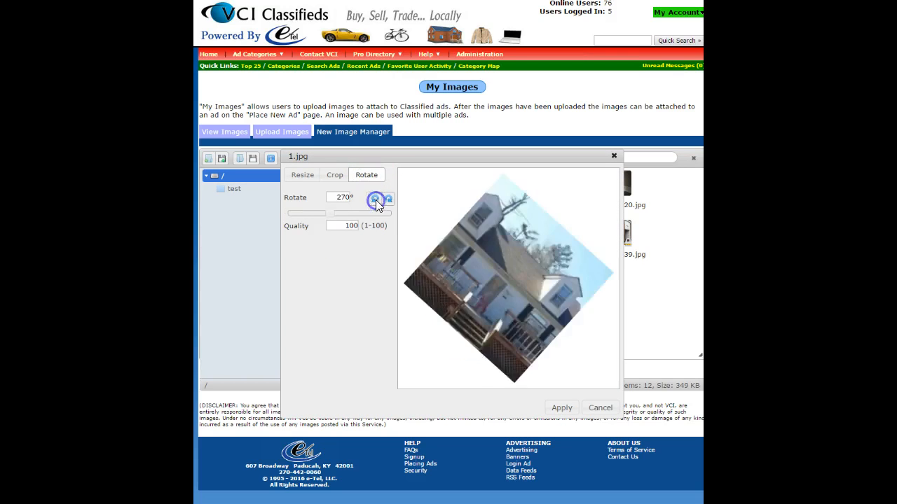
{"action": "left_click", "coordinate": [561, 409]}
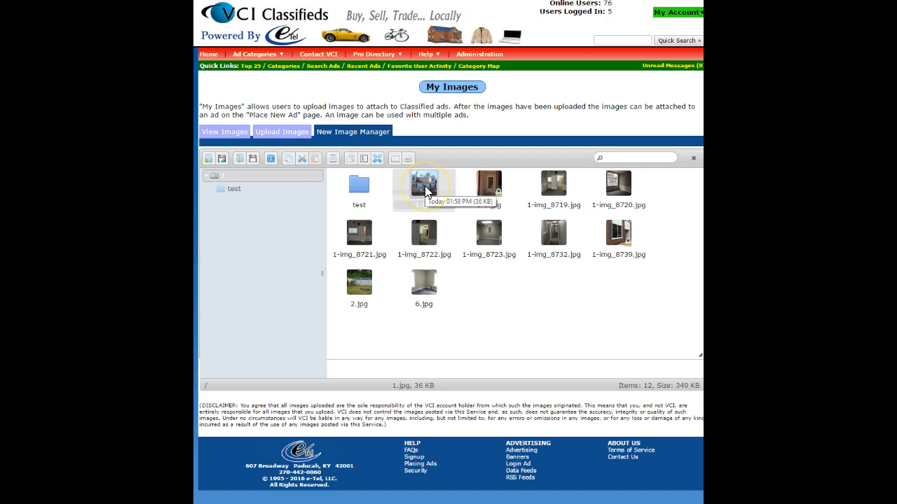
Open 1.jpg in its own window, move the window aside to view the picture, and close it
{"action": "right_click", "coordinate": [425, 187]}
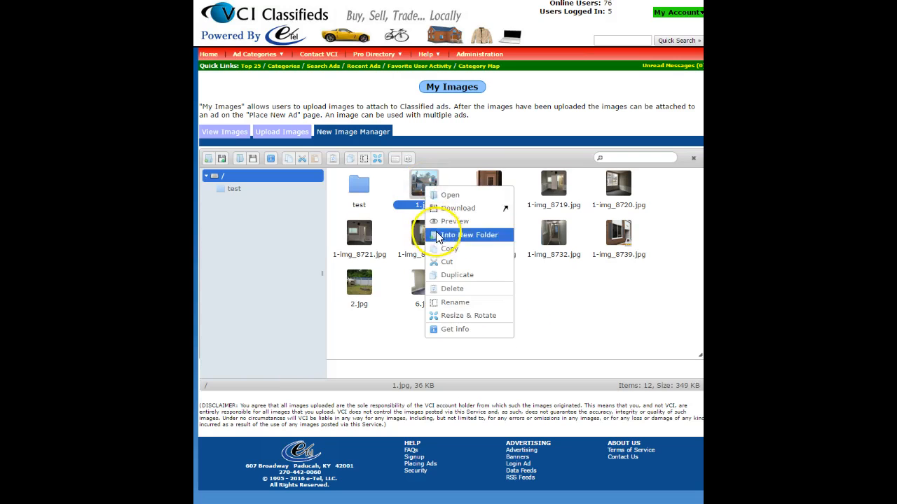
{"action": "left_click", "coordinate": [452, 196]}
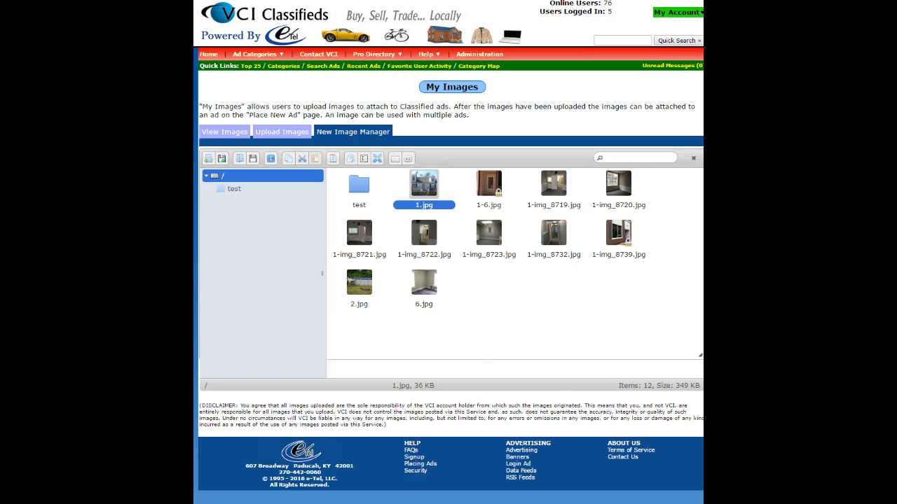
{"action": "left_click_drag", "start_coordinate": [318, 119], "coordinate": [474, 248]}
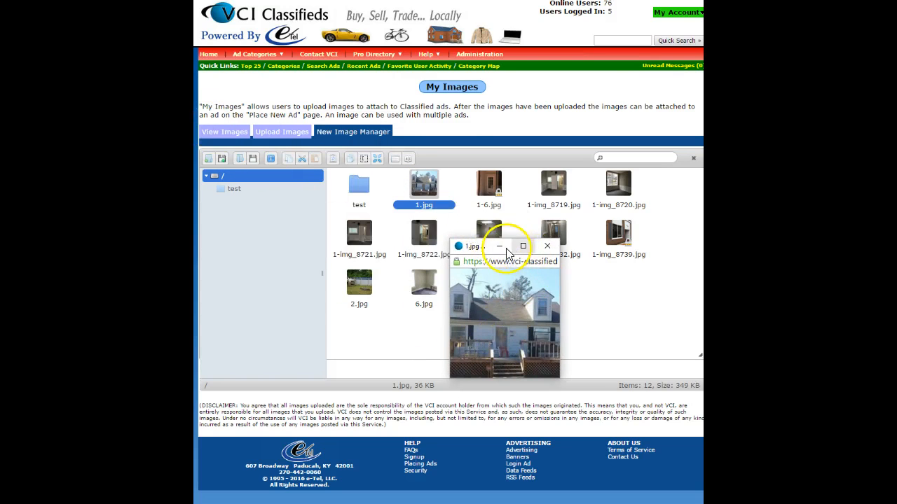
{"action": "left_click_drag", "start_coordinate": [476, 246], "coordinate": [236, 231]}
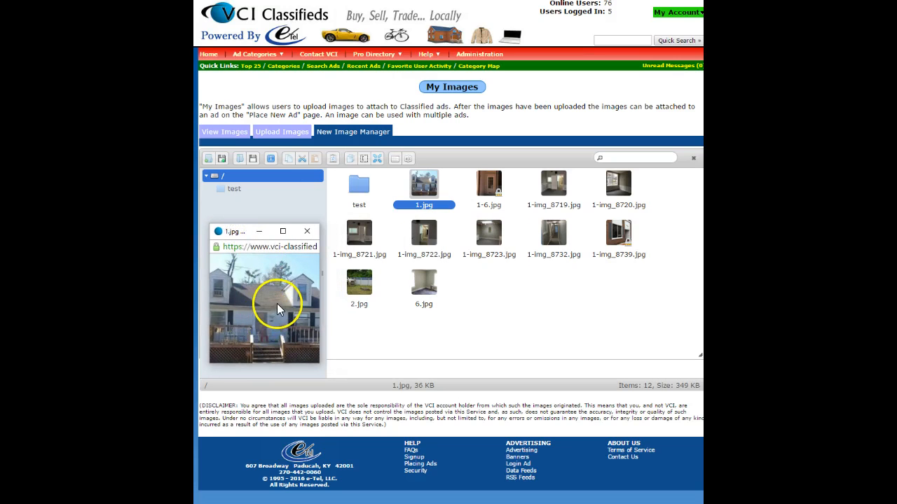
{"action": "left_click", "coordinate": [307, 232]}
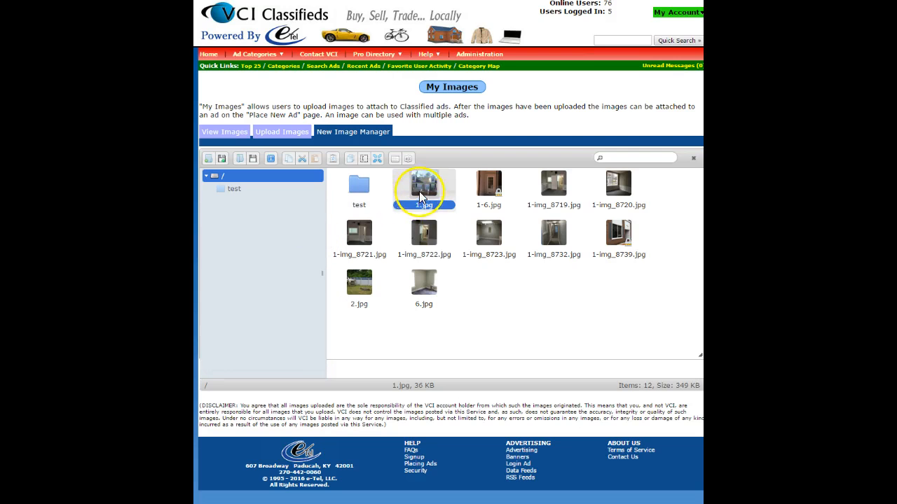
Preview 1.jpg, advance to the next image, and close the preview
{"action": "right_click", "coordinate": [421, 189]}
{"action": "left_click", "coordinate": [435, 212]}
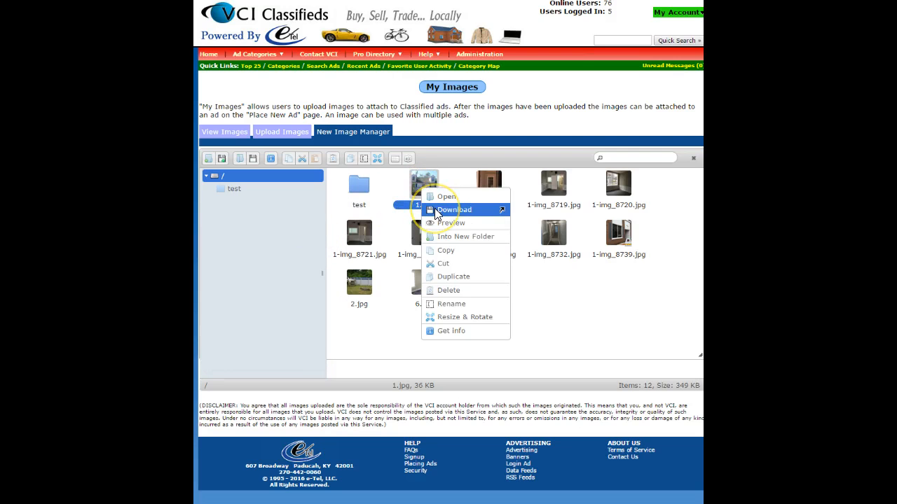
{"action": "left_click", "coordinate": [438, 223]}
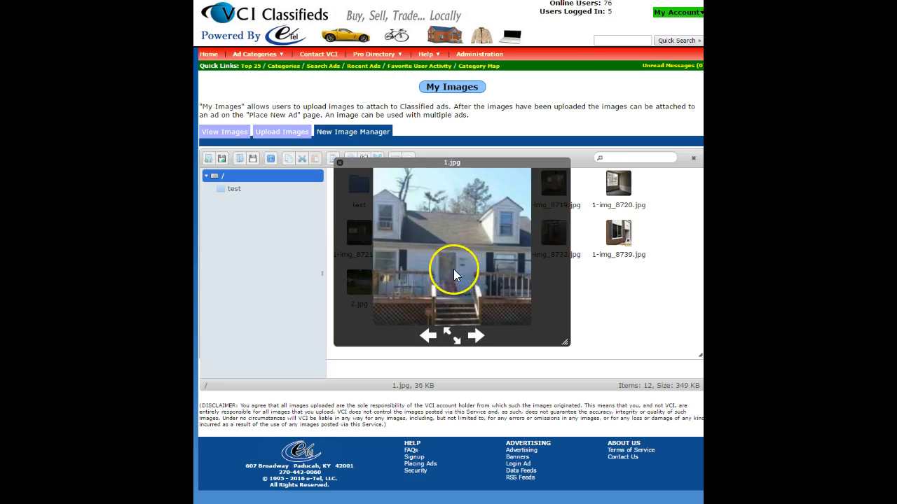
{"action": "left_click", "coordinate": [473, 336]}
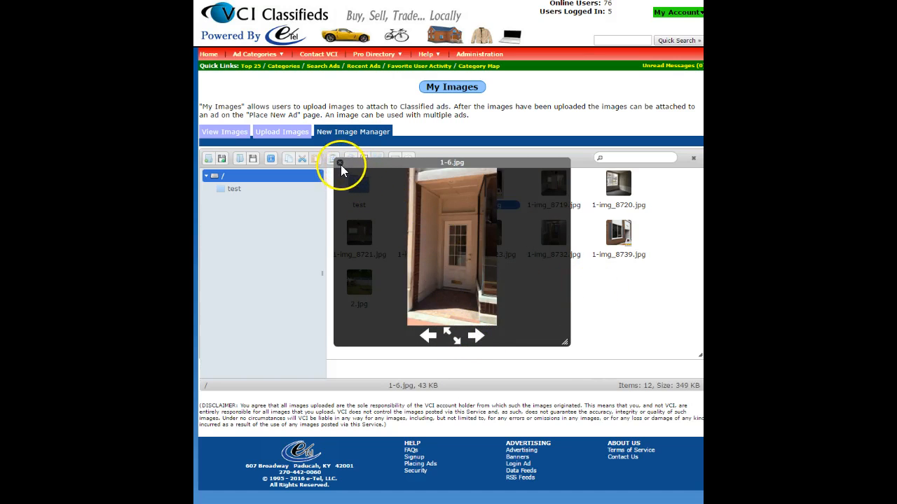
{"action": "left_click", "coordinate": [340, 164]}
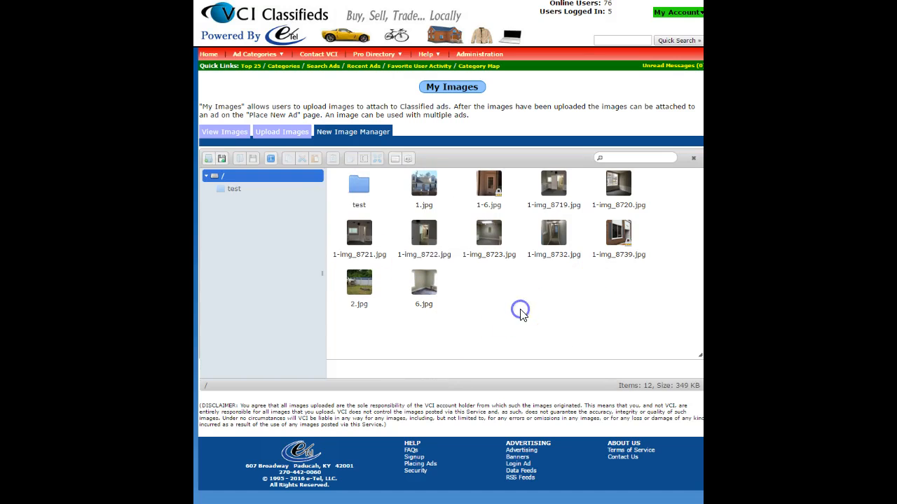
Examine the file operations offered for 1.jpg and the contents of the test folder, finishing in the root folder
{"action": "left_click", "coordinate": [423, 185]}
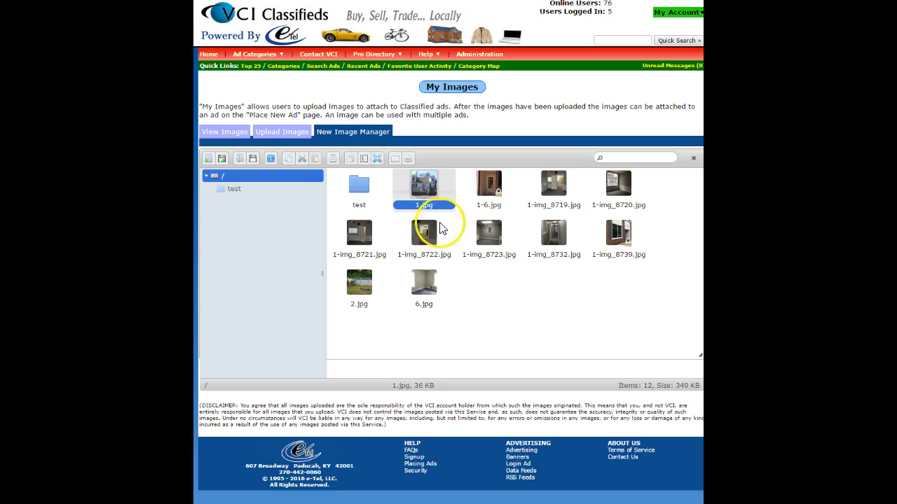
{"action": "left_click", "coordinate": [420, 186]}
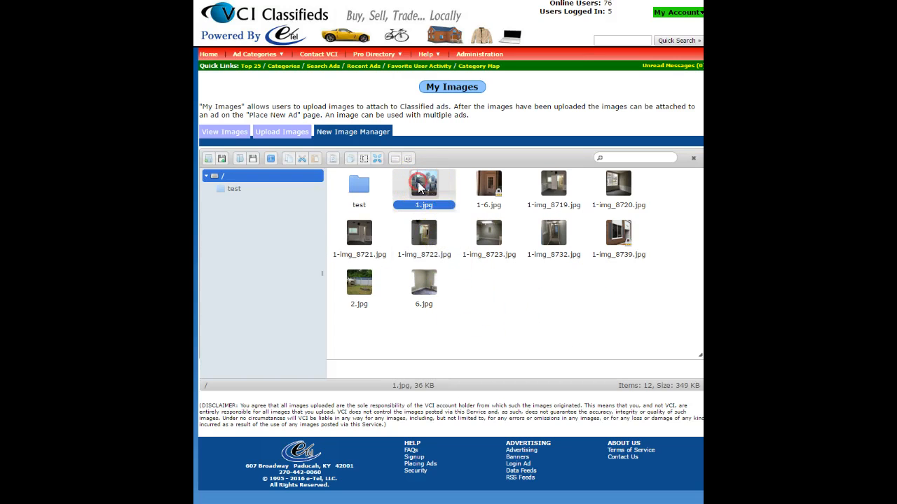
{"action": "right_click", "coordinate": [421, 186]}
{"action": "left_click", "coordinate": [446, 248]}
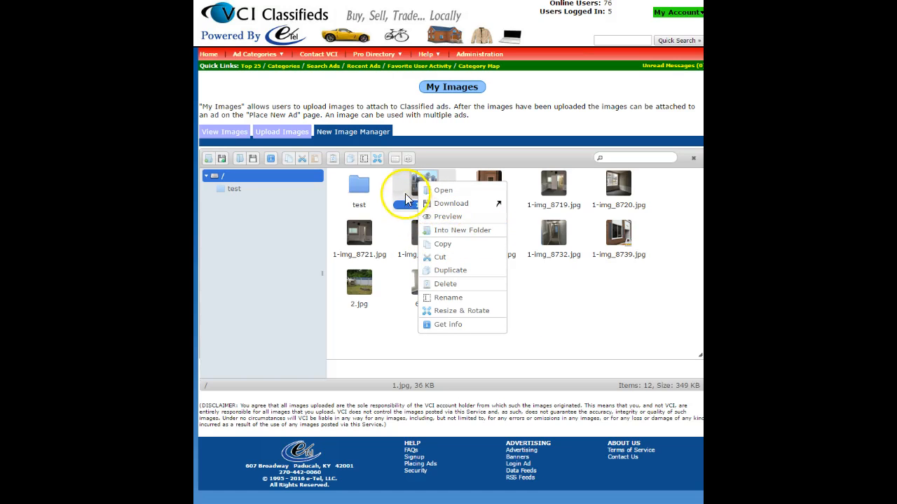
{"action": "right_click", "coordinate": [416, 179]}
{"action": "left_click", "coordinate": [269, 176]}
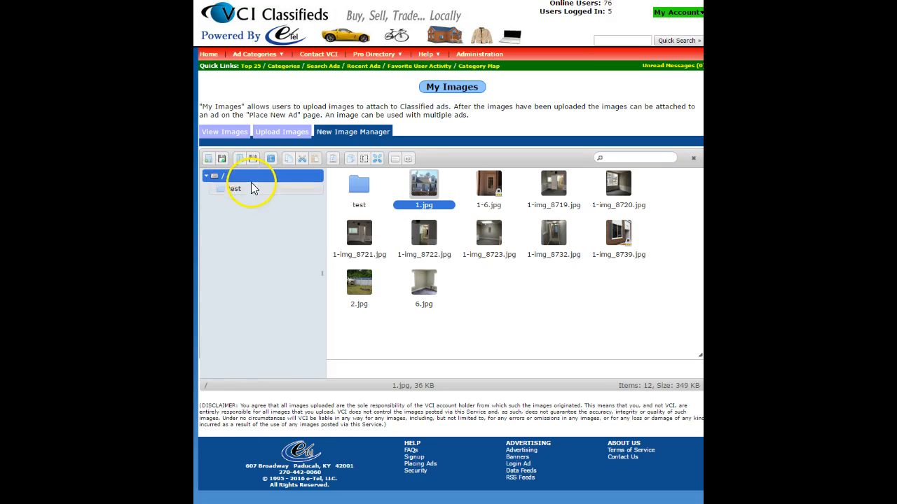
{"action": "left_click", "coordinate": [248, 188]}
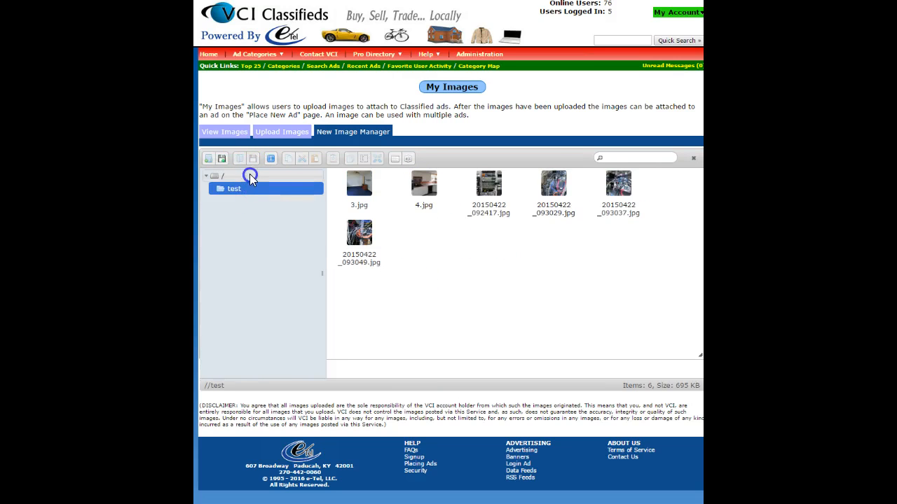
{"action": "left_click", "coordinate": [249, 173]}
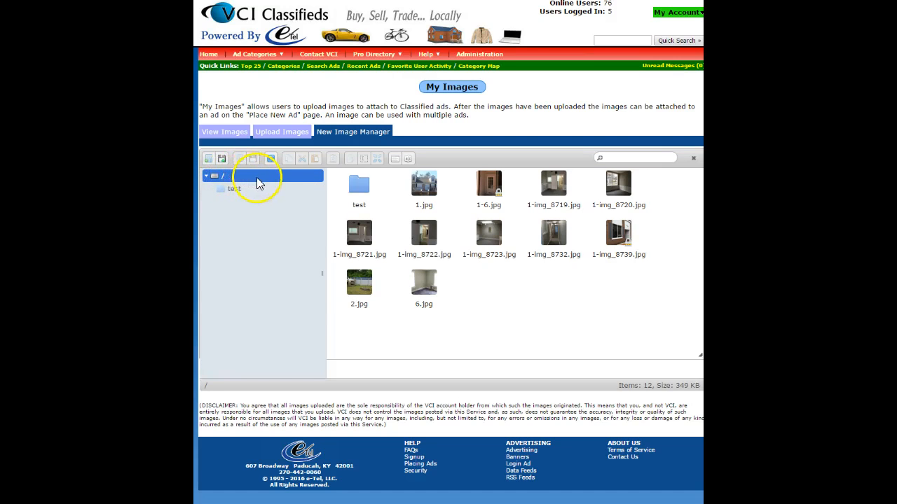
{"action": "right_click", "coordinate": [427, 188]}
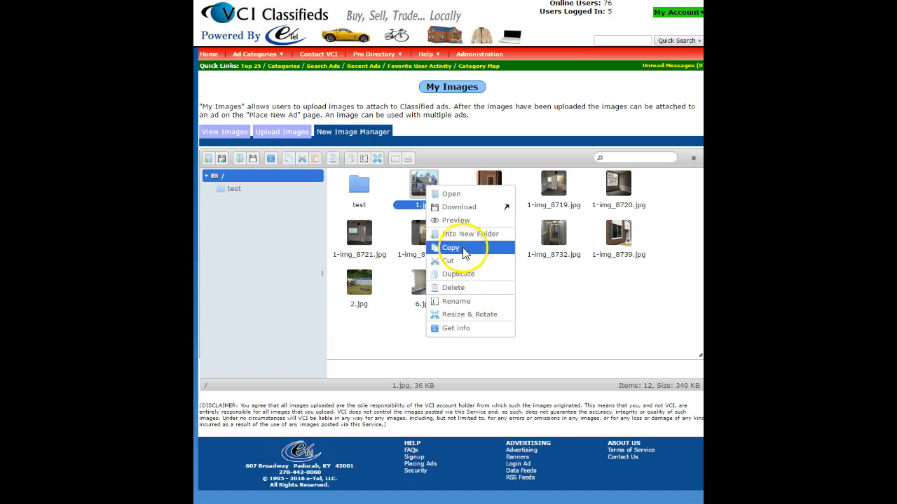
{"action": "left_click", "coordinate": [518, 297]}
{"action": "left_click", "coordinate": [425, 194]}
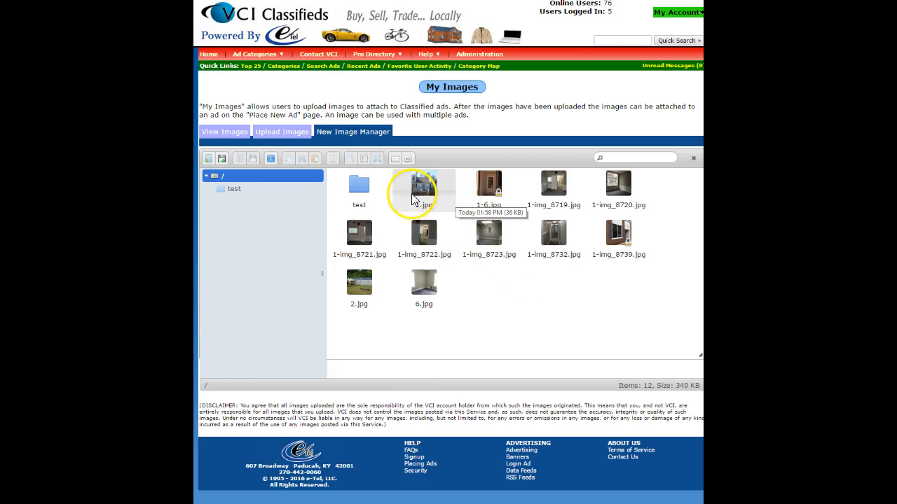
Move 1.jpg from the root folder into the test folder and open the test folder
{"action": "left_click", "coordinate": [428, 193]}
{"action": "left_click_drag", "start_coordinate": [428, 194], "coordinate": [239, 190]}
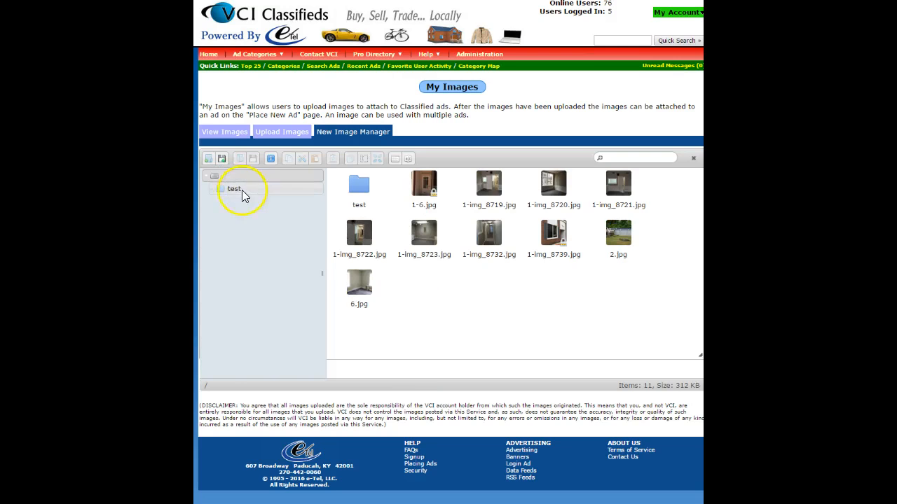
{"action": "left_click", "coordinate": [241, 189]}
Move 1.jpg from the test folder back to the root folder and open the root folder
{"action": "left_click", "coordinate": [345, 187]}
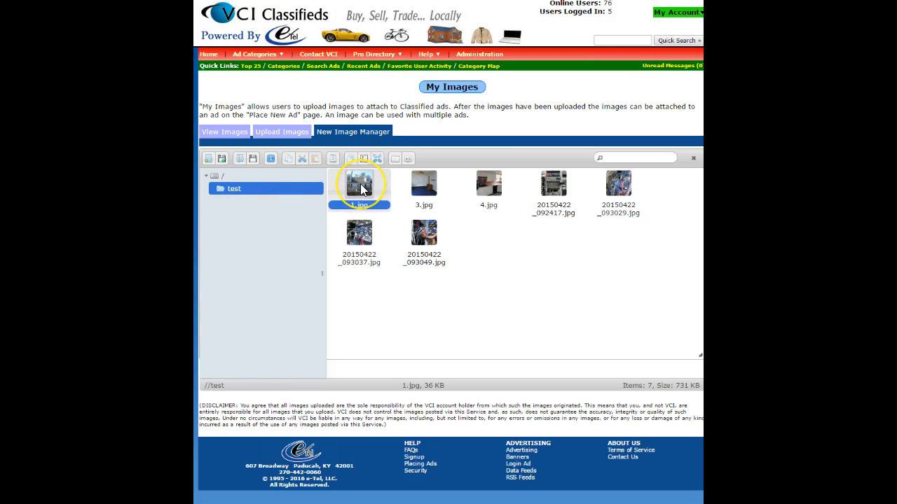
{"action": "left_click_drag", "start_coordinate": [361, 190], "coordinate": [231, 176]}
{"action": "left_click", "coordinate": [243, 176]}
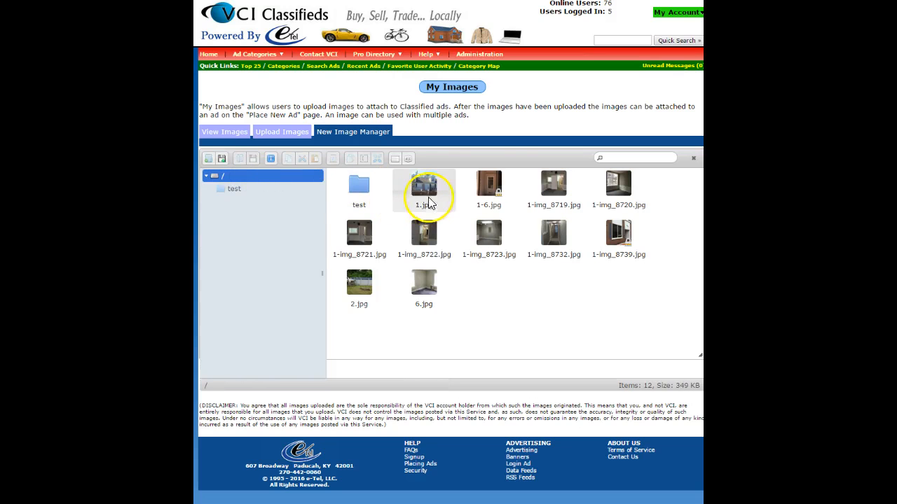
Paste a copy of the root folder's 1.jpg into the test folder and check the original in the root folder
{"action": "right_click", "coordinate": [425, 190]}
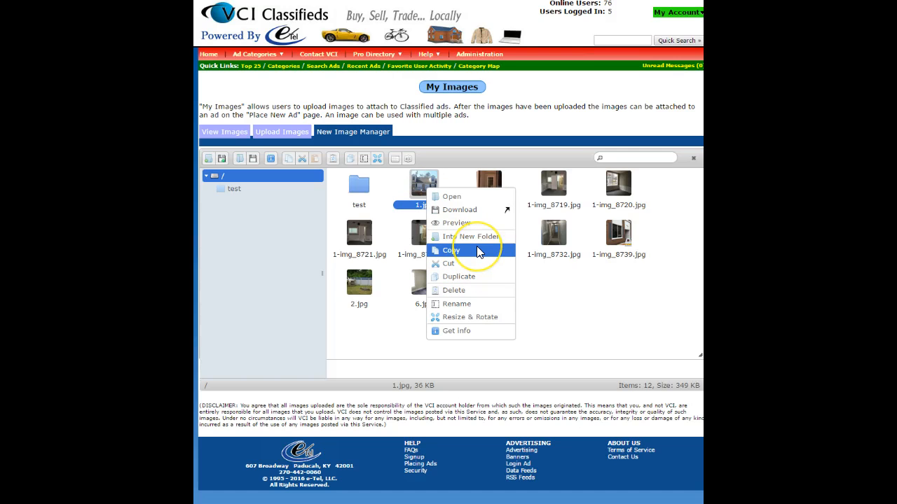
{"action": "left_click", "coordinate": [477, 249]}
{"action": "left_click", "coordinate": [469, 252]}
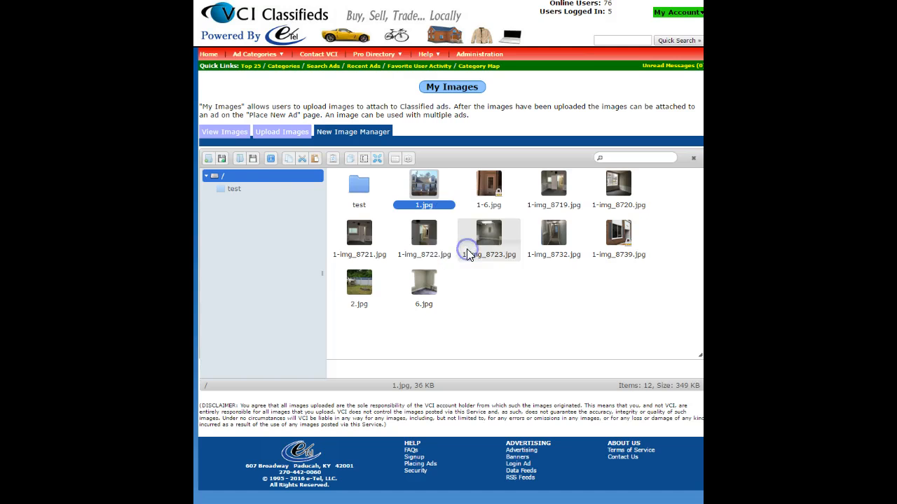
{"action": "left_click", "coordinate": [253, 194]}
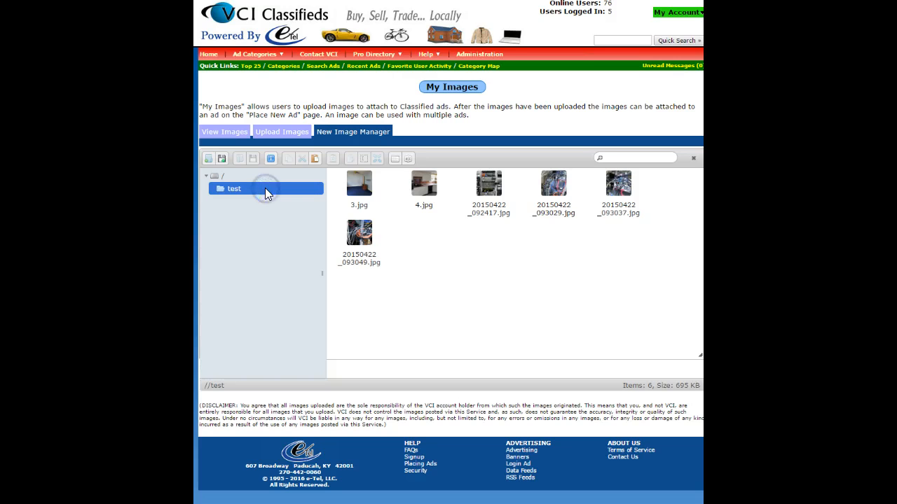
{"action": "right_click", "coordinate": [415, 240]}
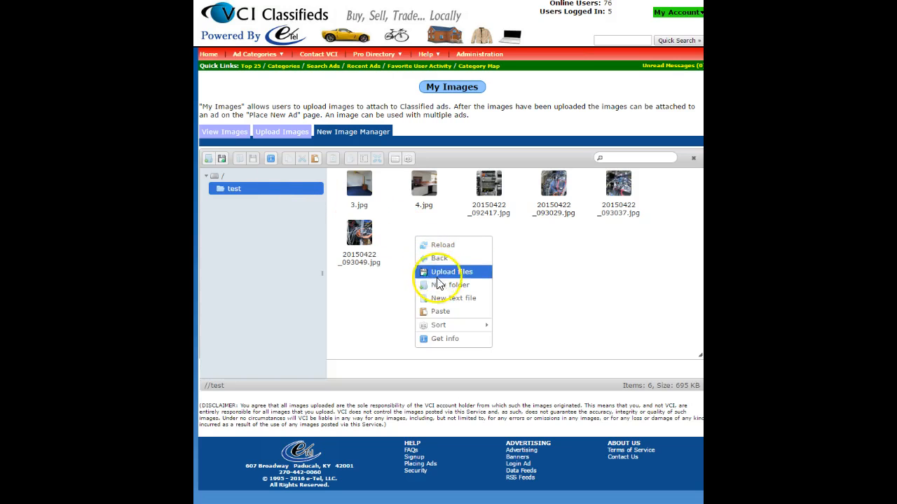
{"action": "left_click", "coordinate": [442, 311]}
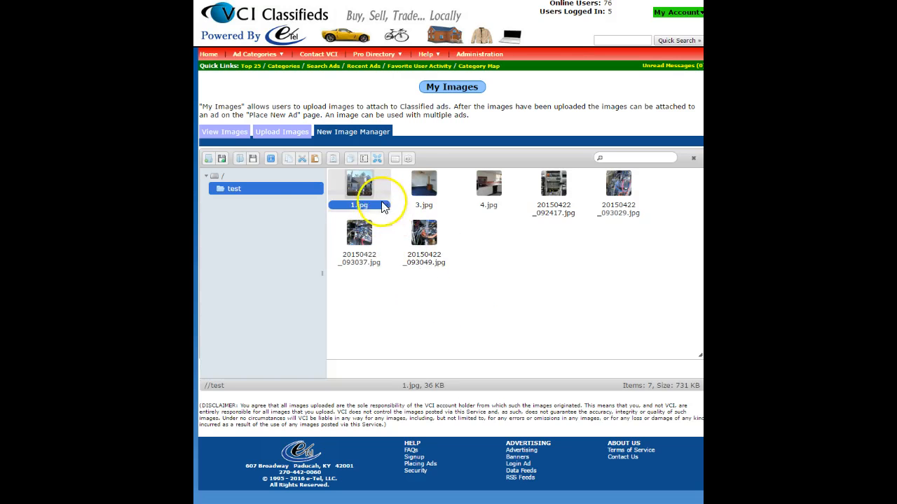
{"action": "left_click", "coordinate": [233, 175]}
{"action": "left_click", "coordinate": [425, 188]}
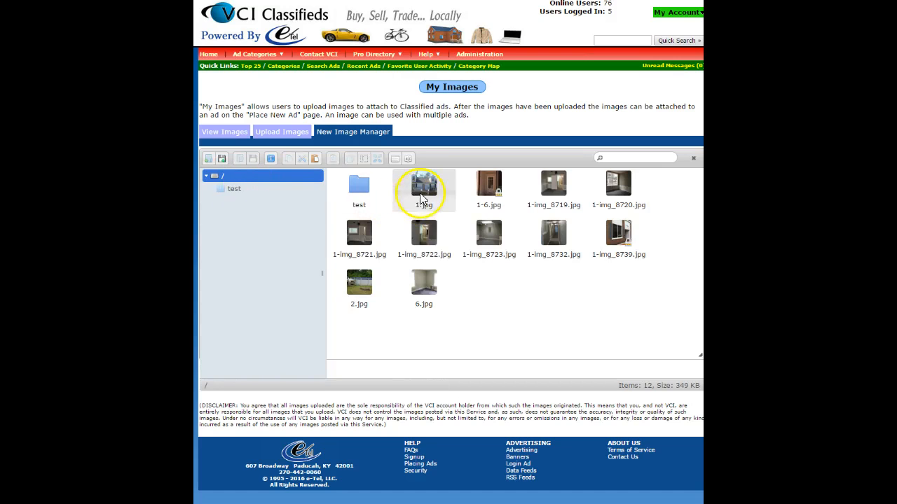
{"action": "left_click_drag", "start_coordinate": [425, 188], "coordinate": [255, 190]}
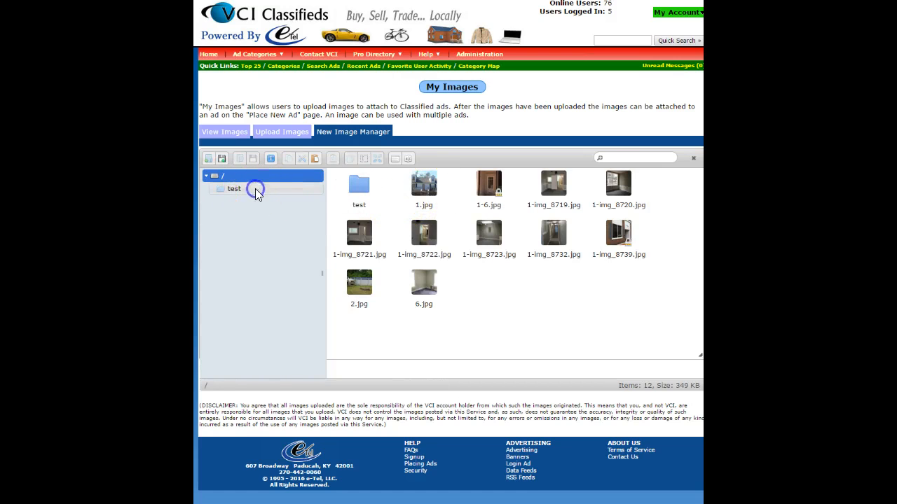
Crop the upper part off the test folder's 1.jpg, keeping an area of about 208 × 136 from Y 73
{"action": "right_click", "coordinate": [361, 189]}
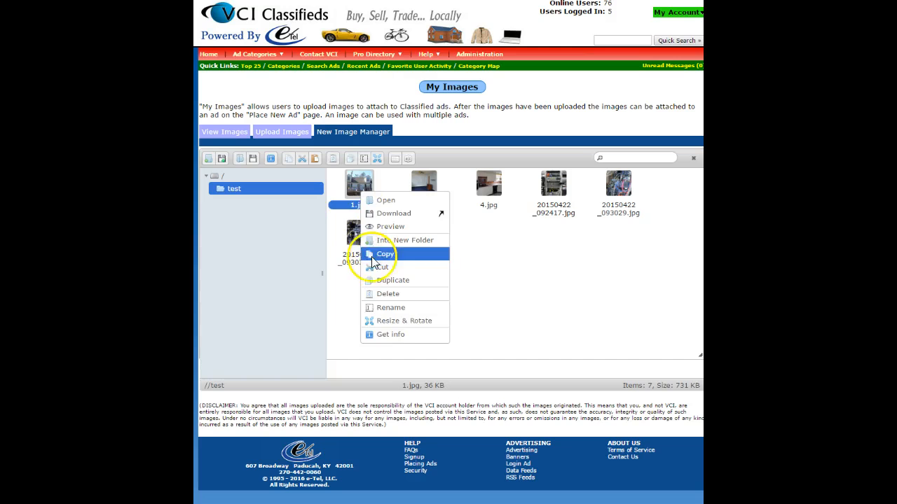
{"action": "left_click", "coordinate": [410, 323]}
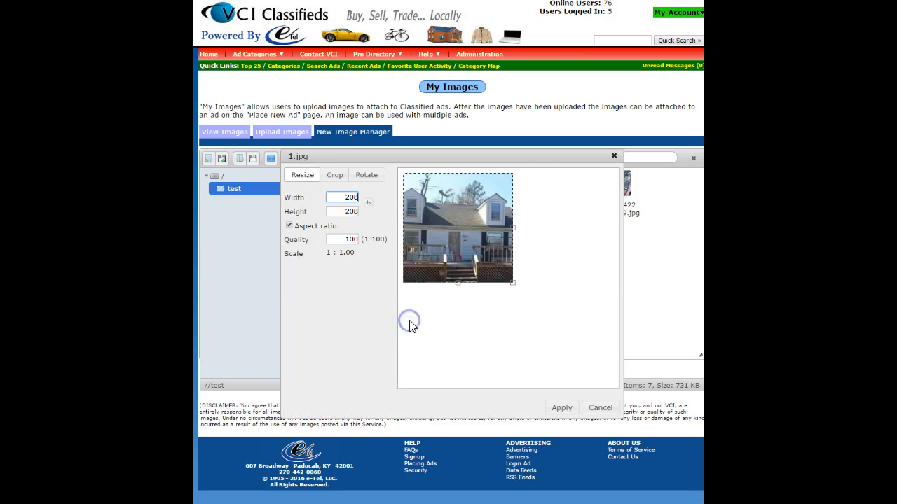
{"action": "left_click", "coordinate": [365, 176]}
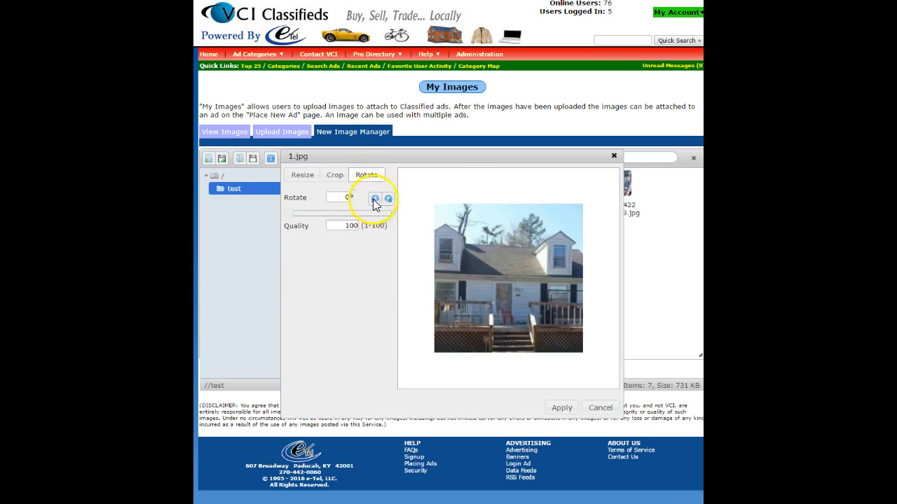
{"action": "left_click", "coordinate": [335, 175]}
{"action": "left_click_drag", "start_coordinate": [400, 177], "coordinate": [410, 194]}
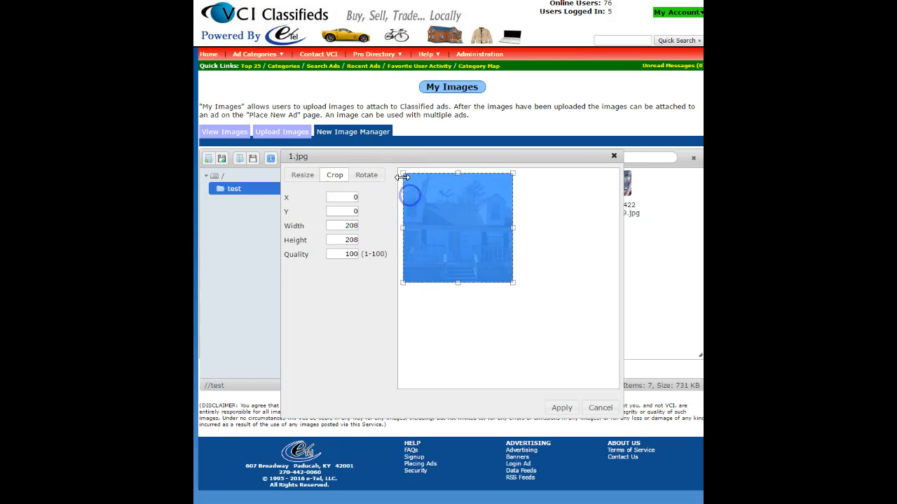
{"action": "left_click_drag", "start_coordinate": [459, 173], "coordinate": [459, 211]}
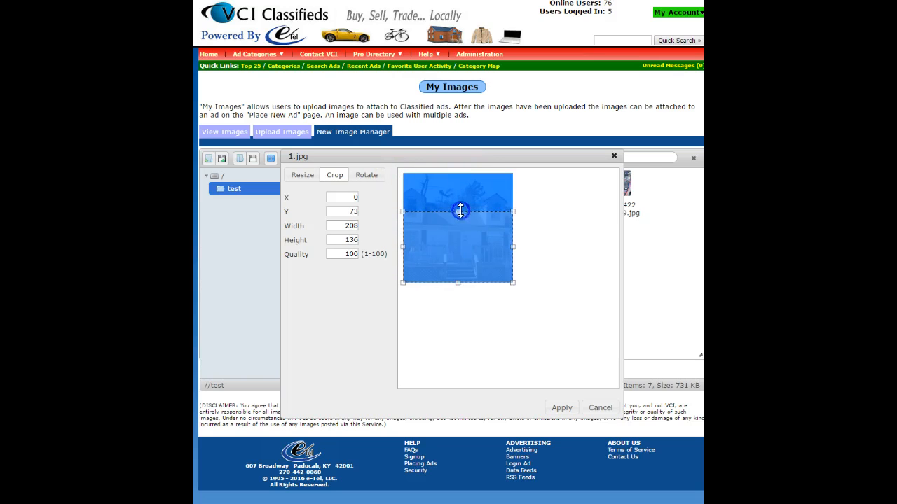
{"action": "left_click", "coordinate": [562, 408]}
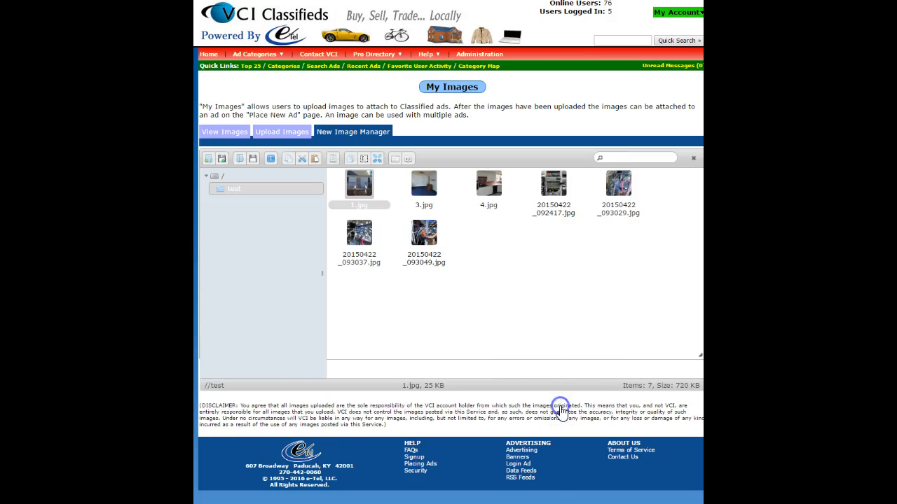
Open the cropped 1.jpg in its own window to view it, and close that window
{"action": "right_click", "coordinate": [360, 193]}
{"action": "left_click", "coordinate": [362, 185]}
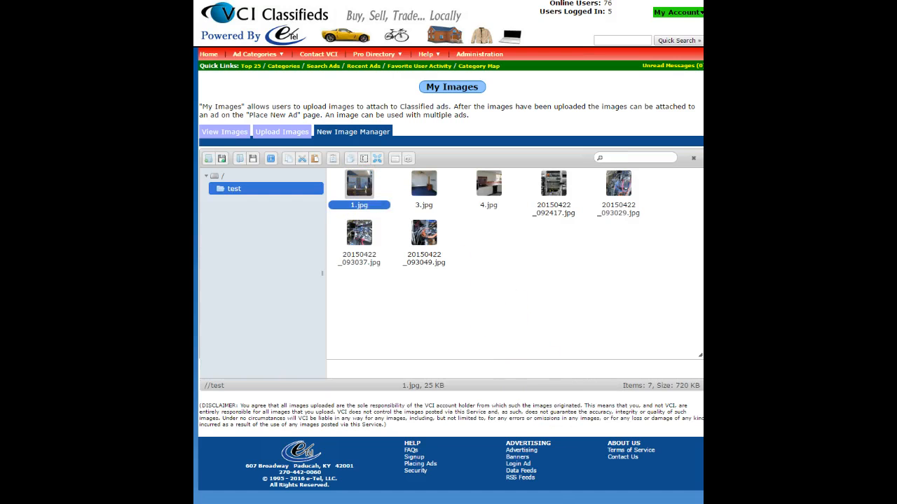
{"action": "double_click", "coordinate": [360, 184]}
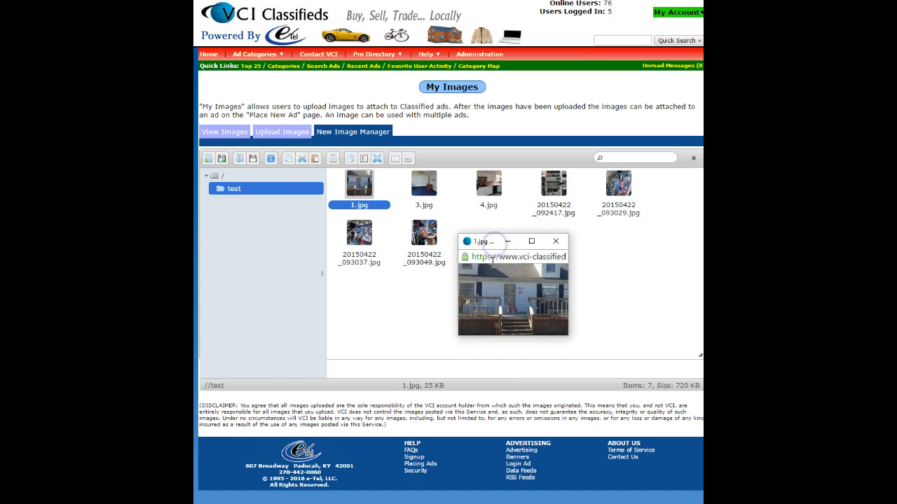
{"action": "left_click", "coordinate": [556, 243]}
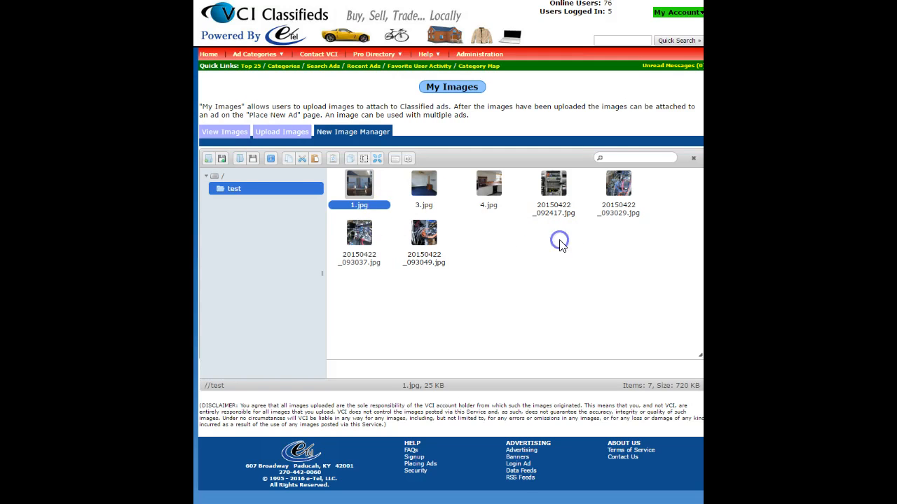
Delete the cropped 1.jpg from the test folder and confirm its removal
{"action": "right_click", "coordinate": [362, 189]}
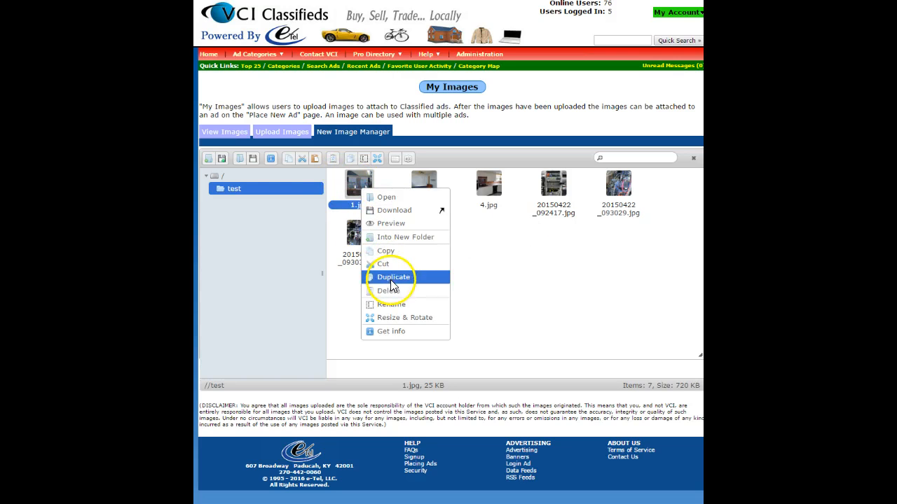
{"action": "left_click", "coordinate": [389, 290]}
{"action": "left_click", "coordinate": [480, 291]}
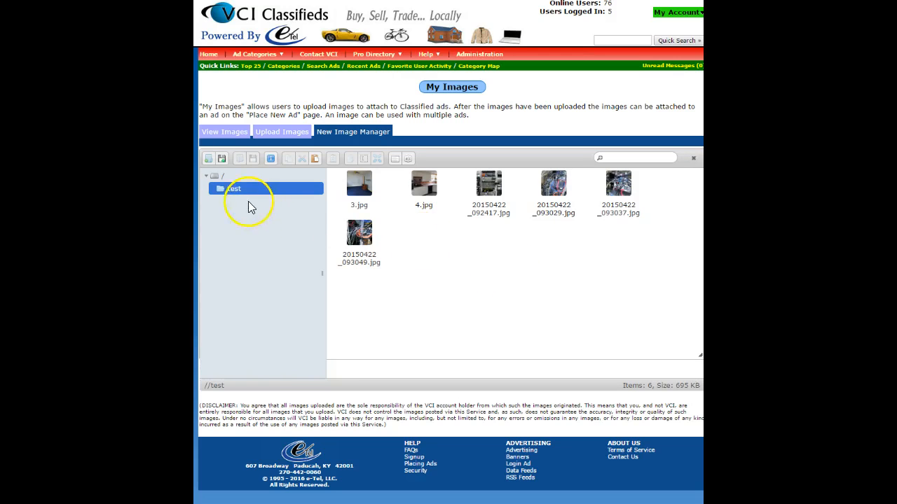
Open the root folder and delete the original 1.jpg from it, confirming the removal
{"action": "left_click", "coordinate": [242, 175]}
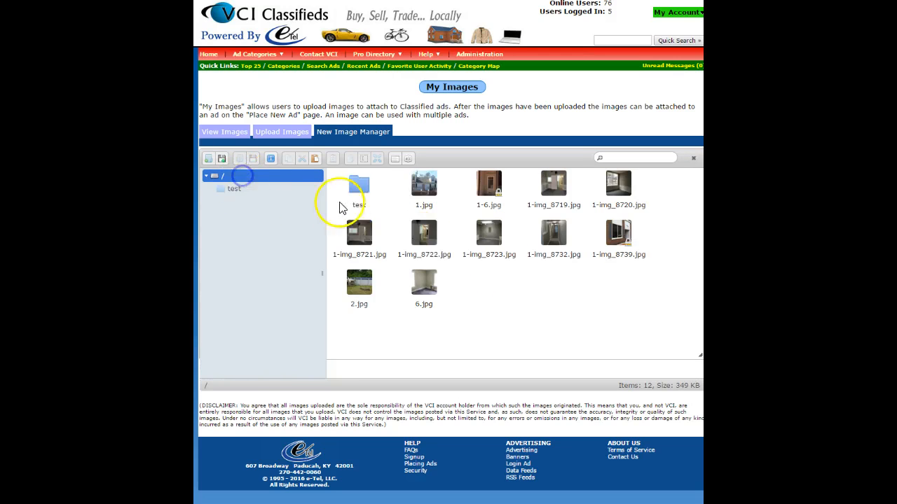
{"action": "left_click", "coordinate": [424, 238]}
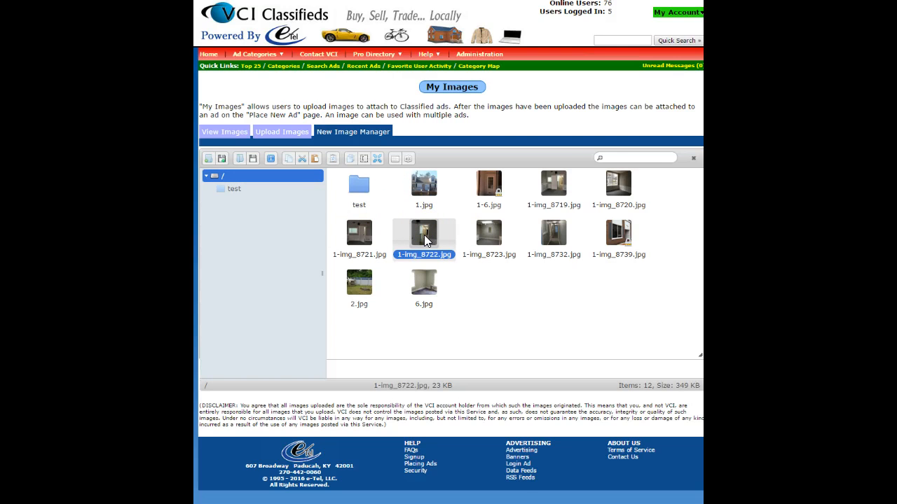
{"action": "left_click", "coordinate": [427, 193]}
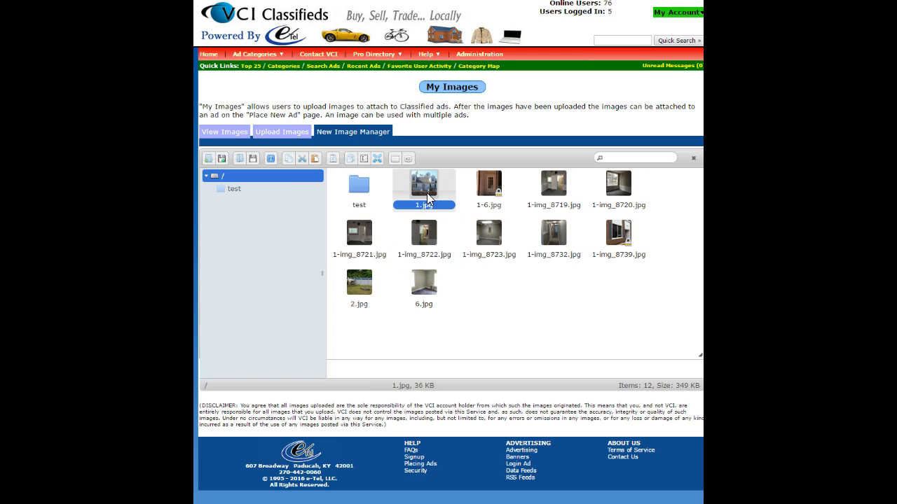
{"action": "key", "text": "Delete"}
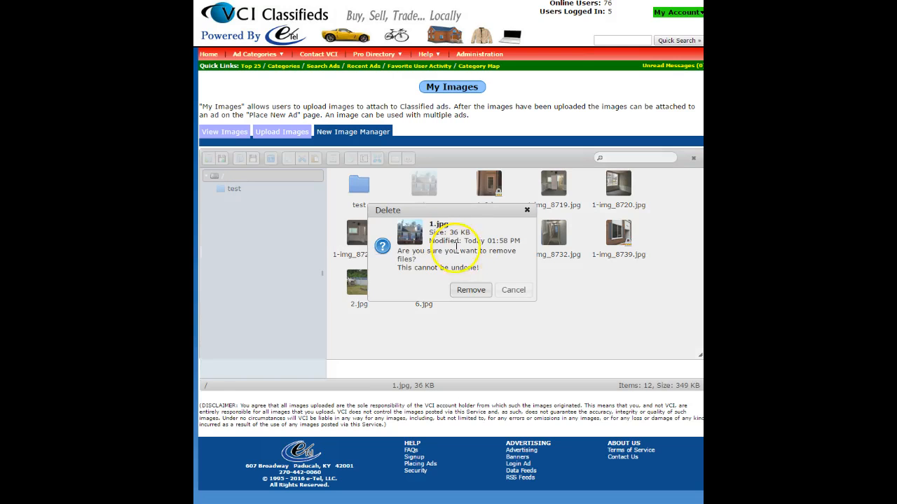
{"action": "left_click", "coordinate": [471, 290]}
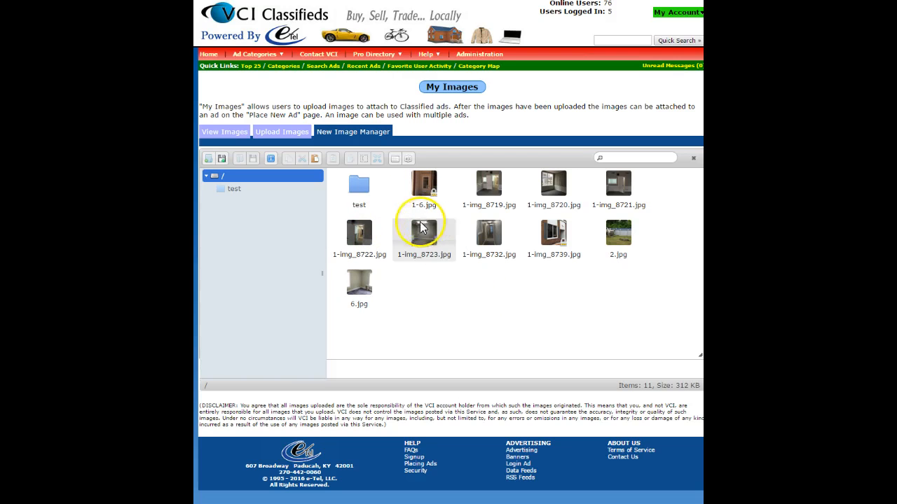
Duplicate 2.jpg twice in the root folder and move the second duplicate into the test folder
{"action": "left_click", "coordinate": [609, 238]}
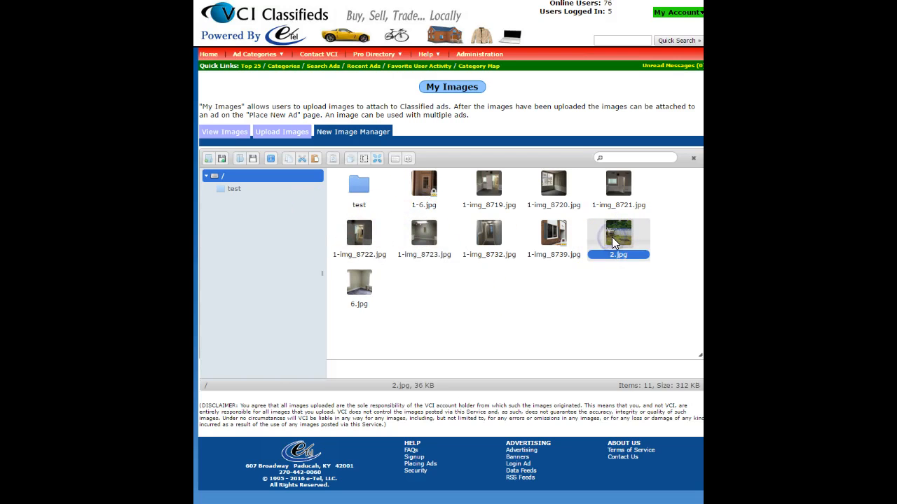
{"action": "right_click", "coordinate": [612, 238]}
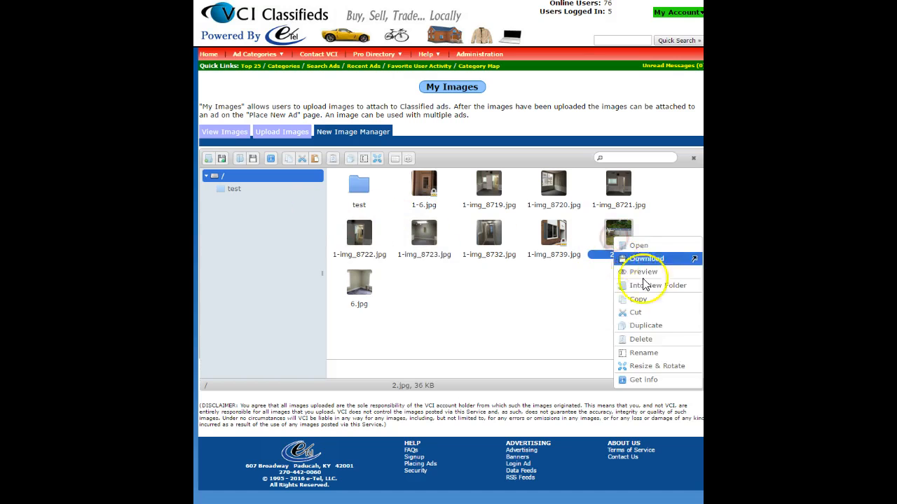
{"action": "left_click", "coordinate": [646, 326]}
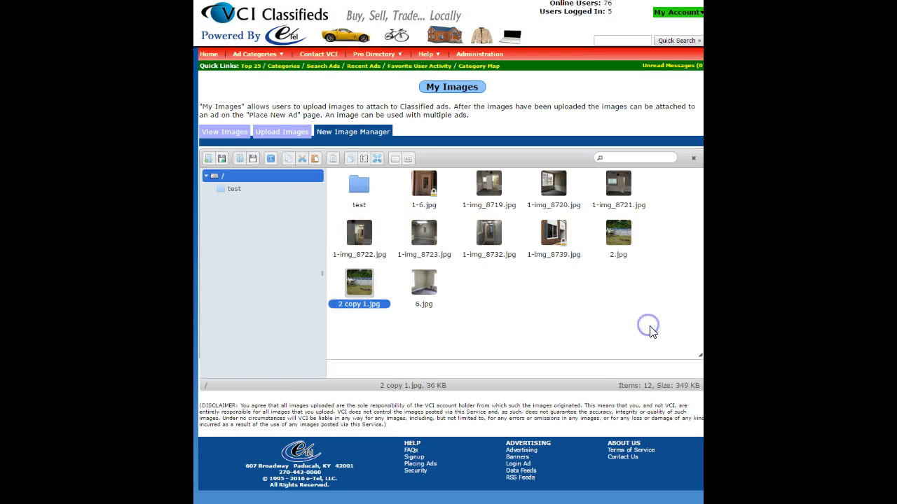
{"action": "left_click", "coordinate": [618, 240]}
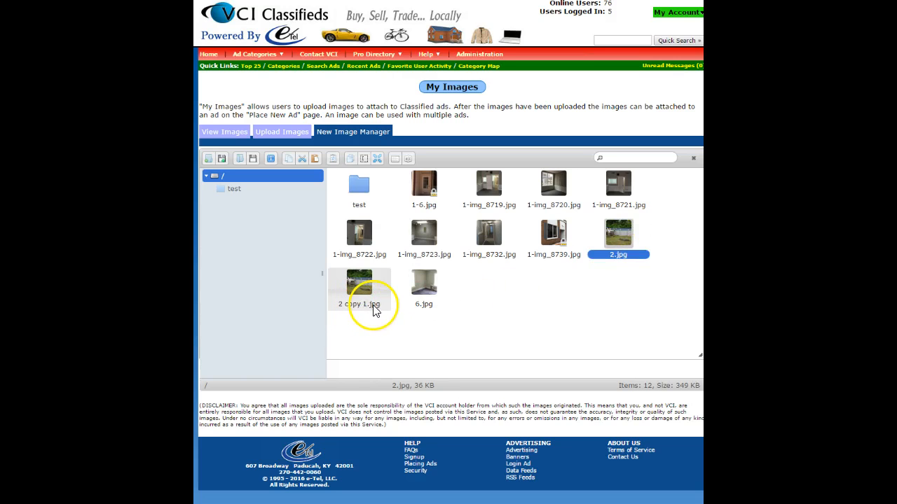
{"action": "right_click", "coordinate": [620, 234]}
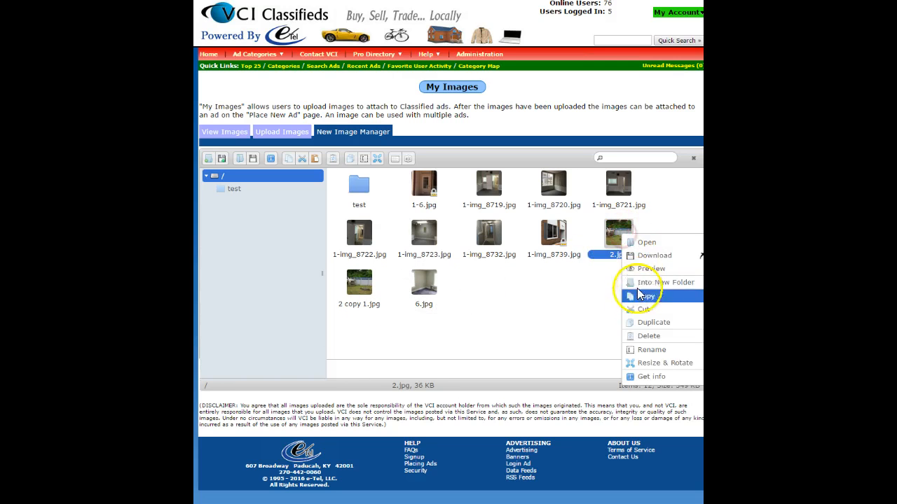
{"action": "left_click", "coordinate": [646, 321]}
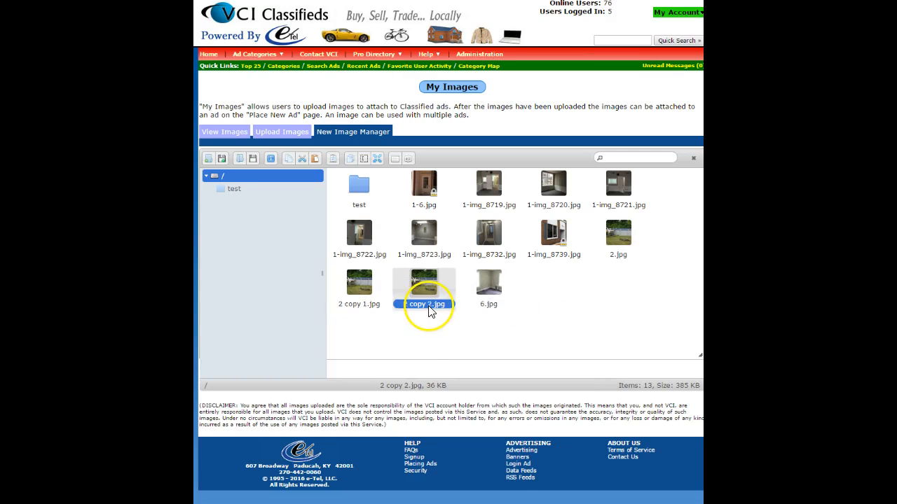
{"action": "left_click_drag", "start_coordinate": [422, 309], "coordinate": [253, 188]}
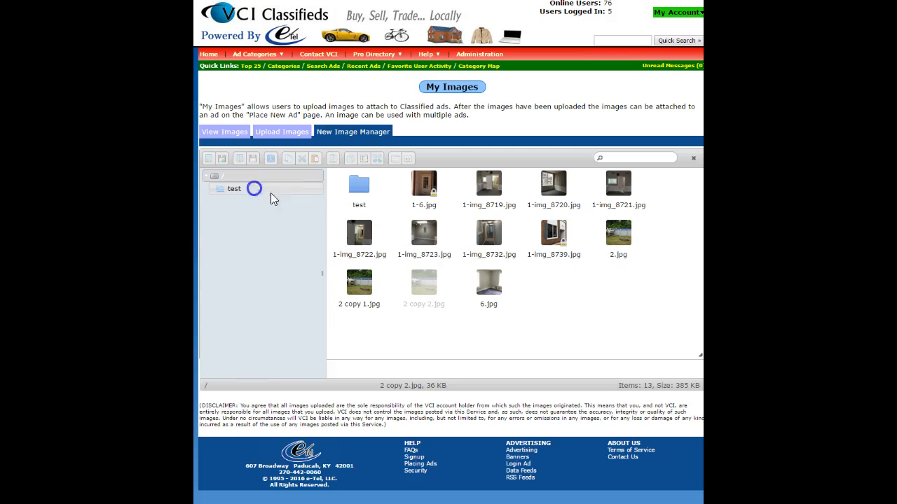
Delete the remaining duplicate, 2 copy 1.jpg, from the root folder and confirm the removal
{"action": "right_click", "coordinate": [356, 286]}
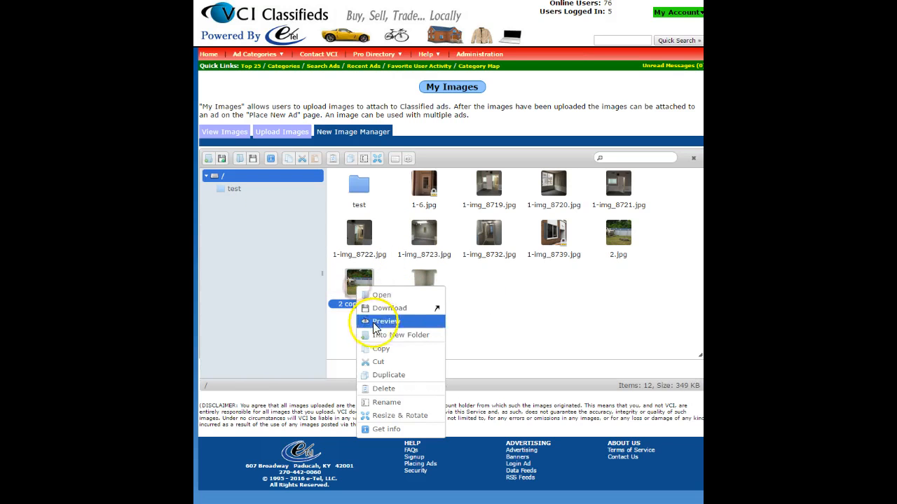
{"action": "left_click", "coordinate": [383, 388]}
{"action": "left_click", "coordinate": [463, 291]}
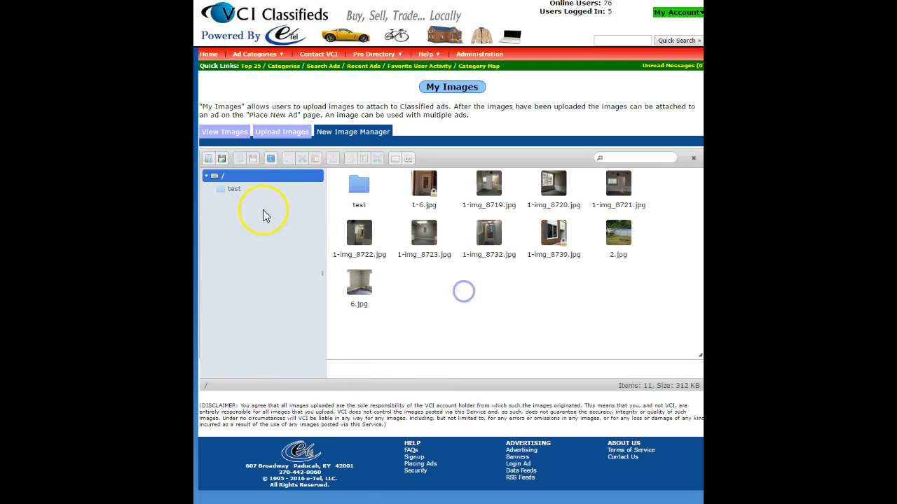
Delete 2 copy 2.jpg from the test folder and return to the root folder
{"action": "left_click", "coordinate": [255, 189]}
{"action": "right_click", "coordinate": [353, 190]}
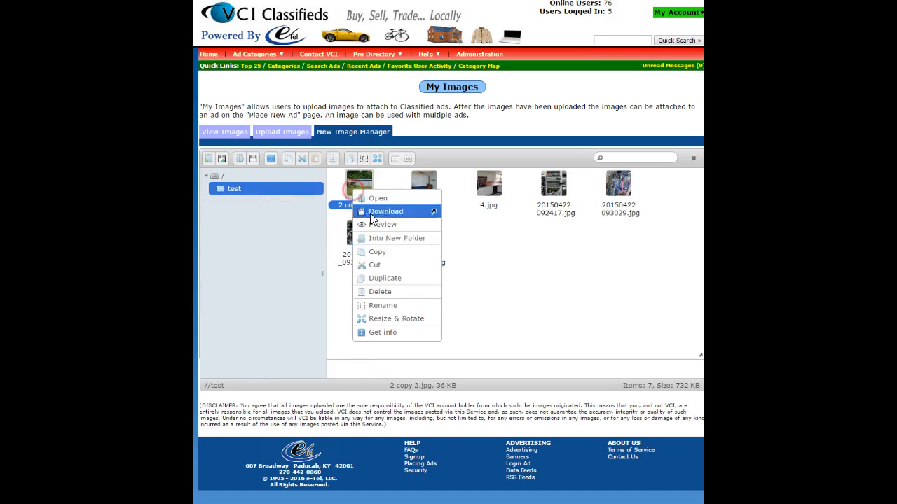
{"action": "left_click", "coordinate": [385, 291]}
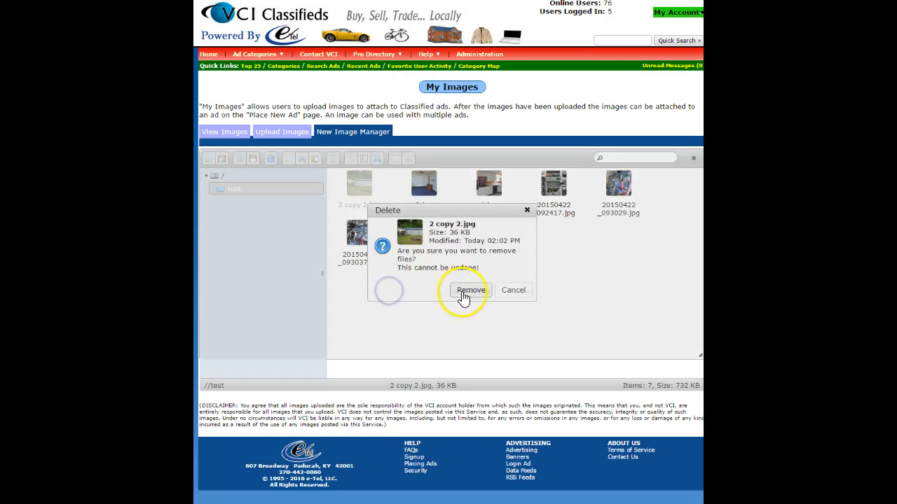
{"action": "left_click", "coordinate": [463, 292]}
{"action": "left_click", "coordinate": [248, 176]}
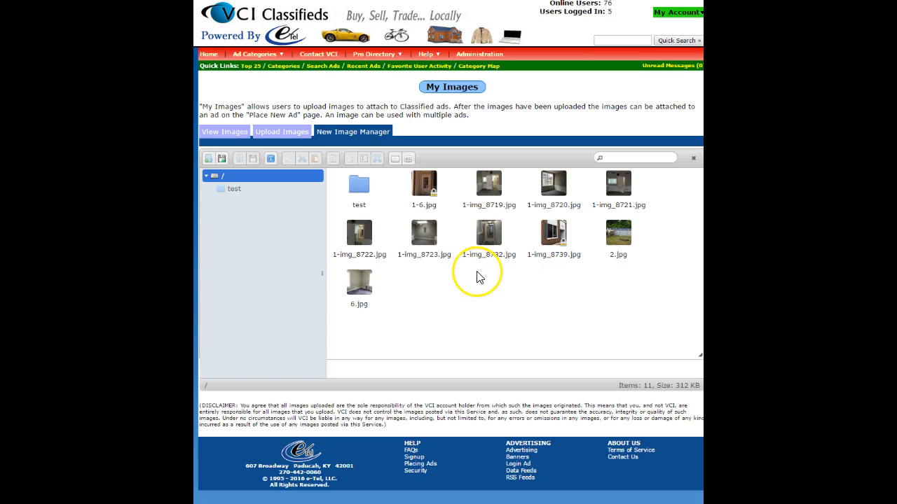
Open the test folder and rename 20150422_092417.jpg to photo6.jpg
{"action": "left_click", "coordinate": [262, 189]}
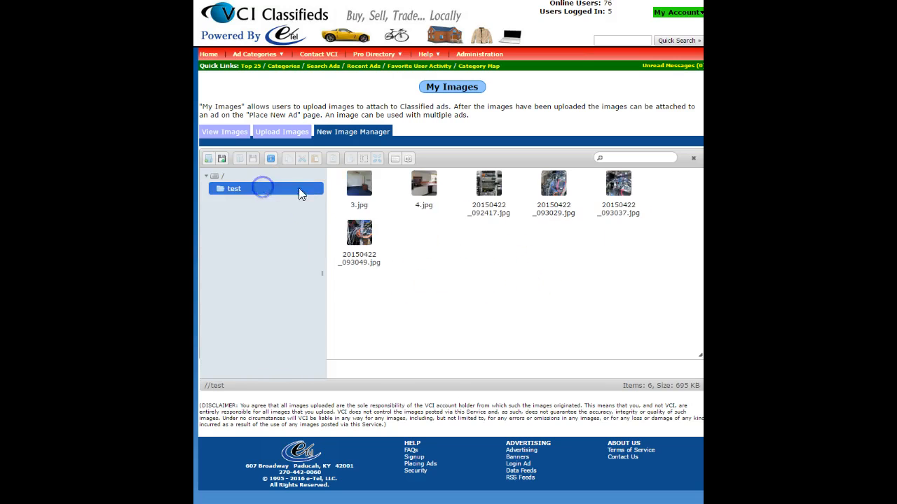
{"action": "right_click", "coordinate": [429, 194]}
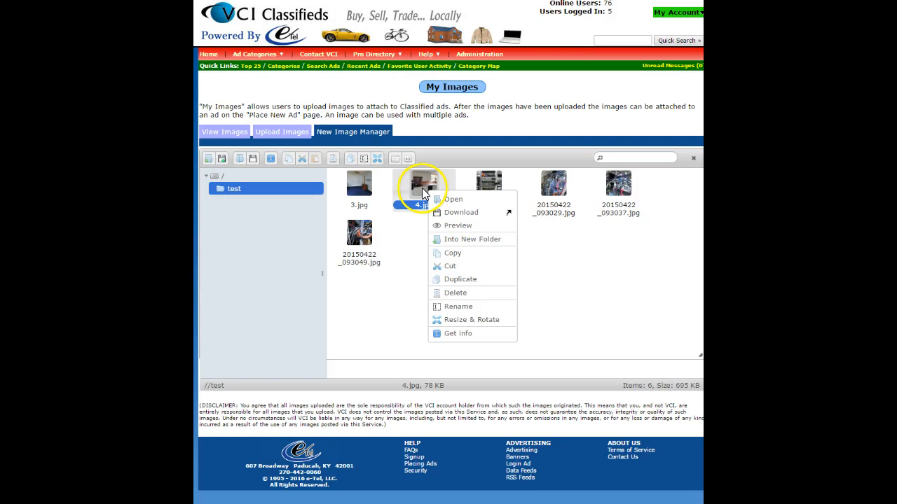
{"action": "left_click", "coordinate": [422, 189]}
{"action": "right_click", "coordinate": [481, 189]}
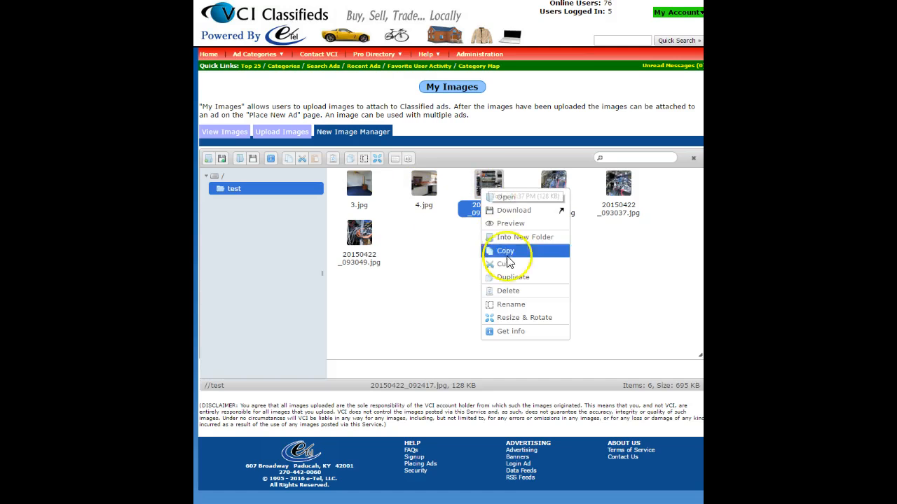
{"action": "left_click", "coordinate": [522, 304]}
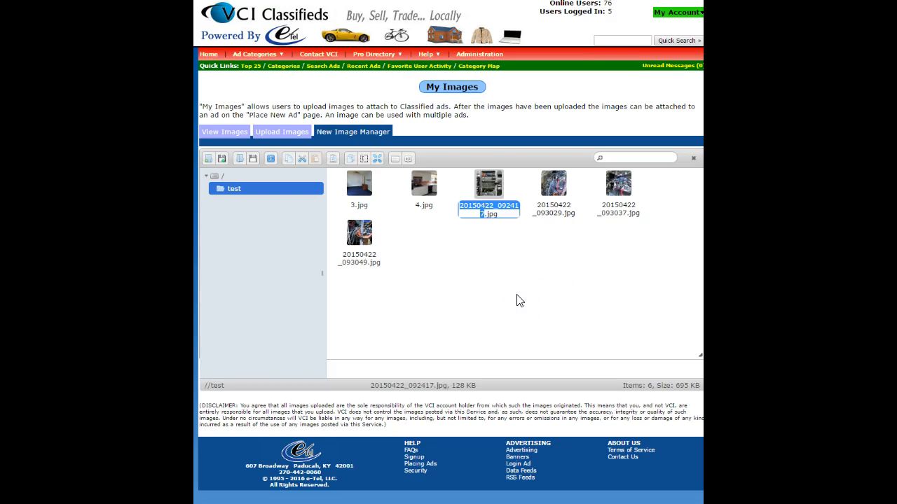
{"action": "key", "text": "BackSpace"}
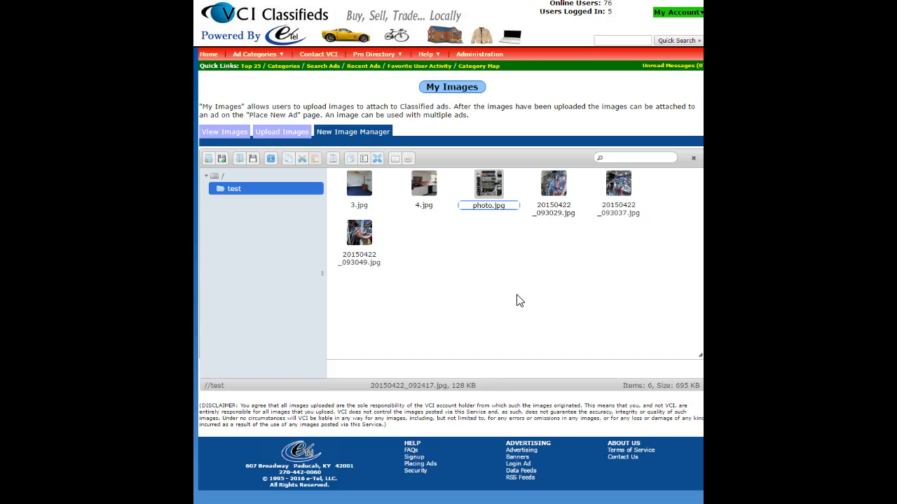
{"action": "type", "text": "photonumer1"}
{"action": "key", "text": "BackSpace"}
{"action": "key", "text": "BackSpace"}
{"action": "key", "text": "BackSpace"}
{"action": "key", "text": "BackSpace"}
{"action": "type", "text": "6"}
{"action": "key", "text": "Return"}
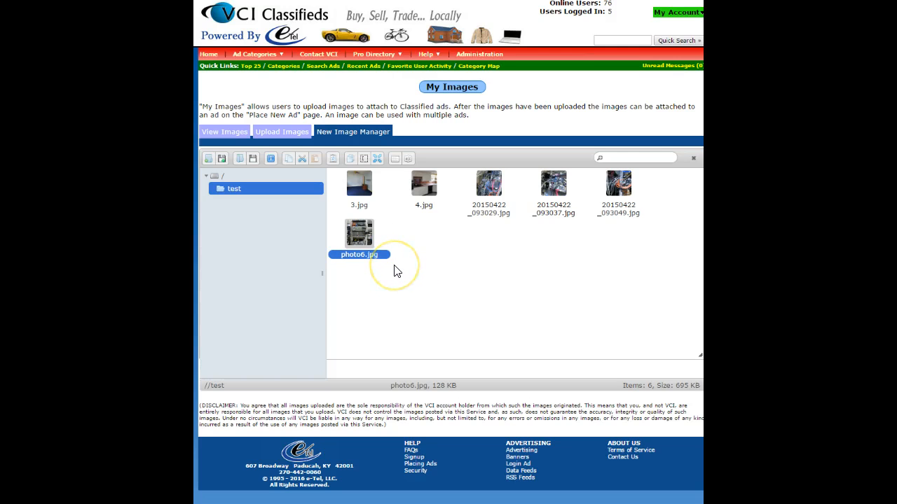
Put the selected photo6.jpg into a new folder named "test folder" inside the test folder
{"action": "left_click", "coordinate": [207, 159]}
{"action": "type", "text": "test folder"}
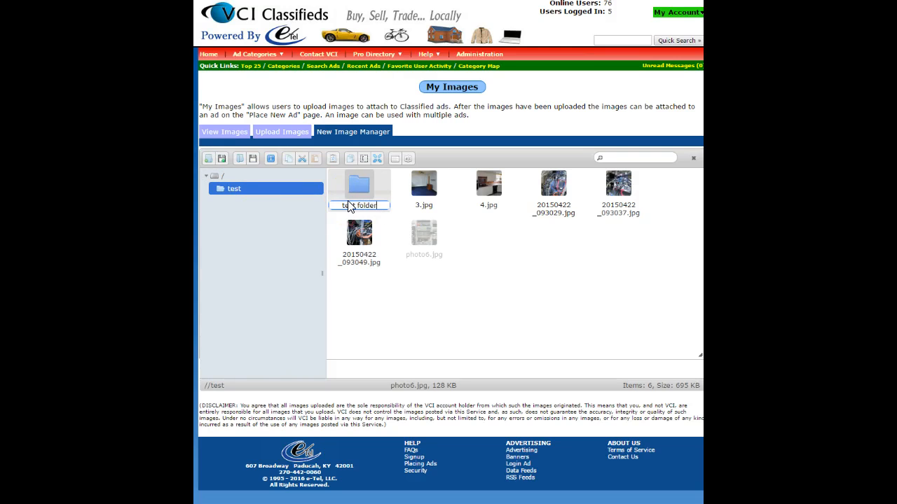
{"action": "key", "text": "Return"}
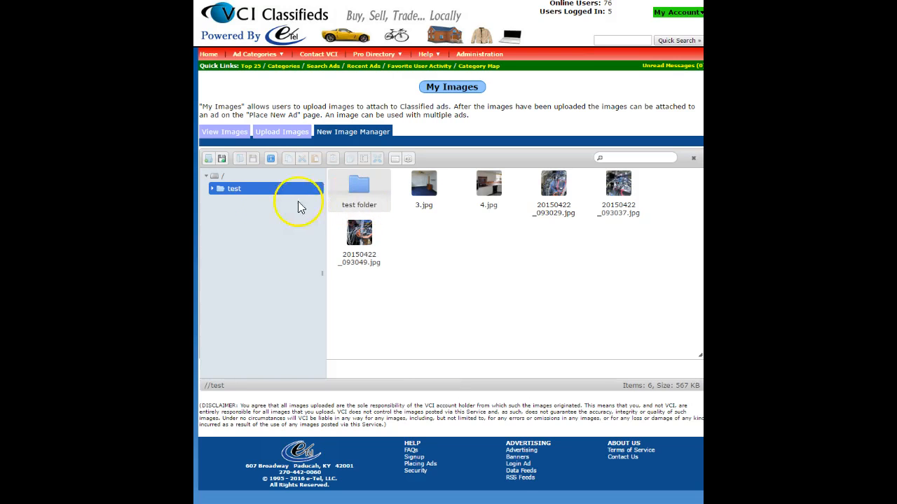
Expand the test folder in the folder tree, move its subfolder "test folder" to the root, and open it
{"action": "left_click", "coordinate": [212, 188]}
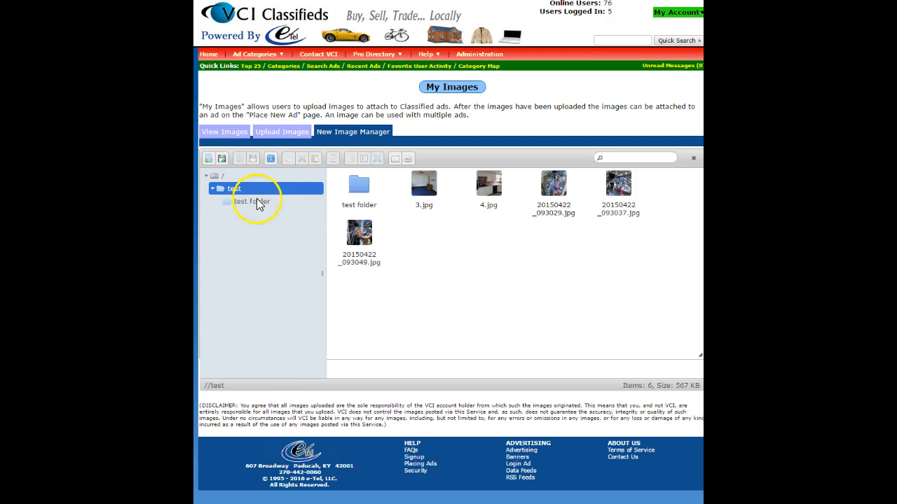
{"action": "left_click_drag", "start_coordinate": [256, 201], "coordinate": [237, 181]}
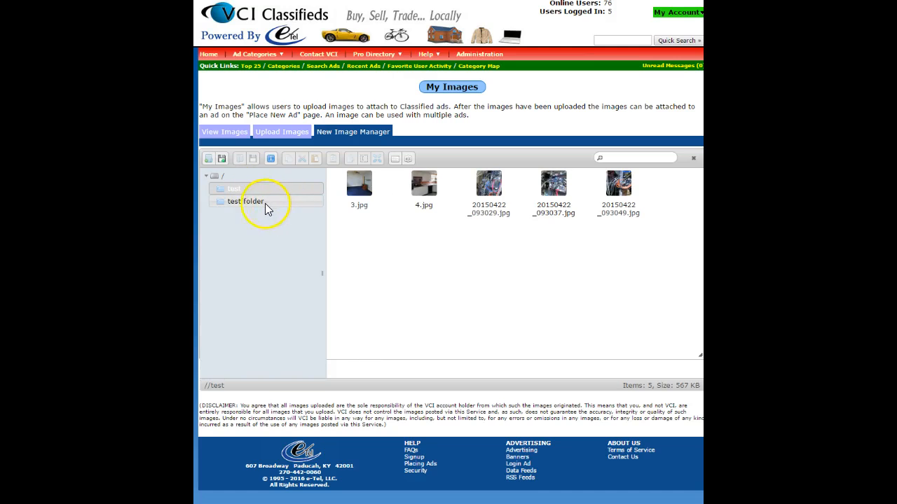
{"action": "left_click", "coordinate": [261, 202]}
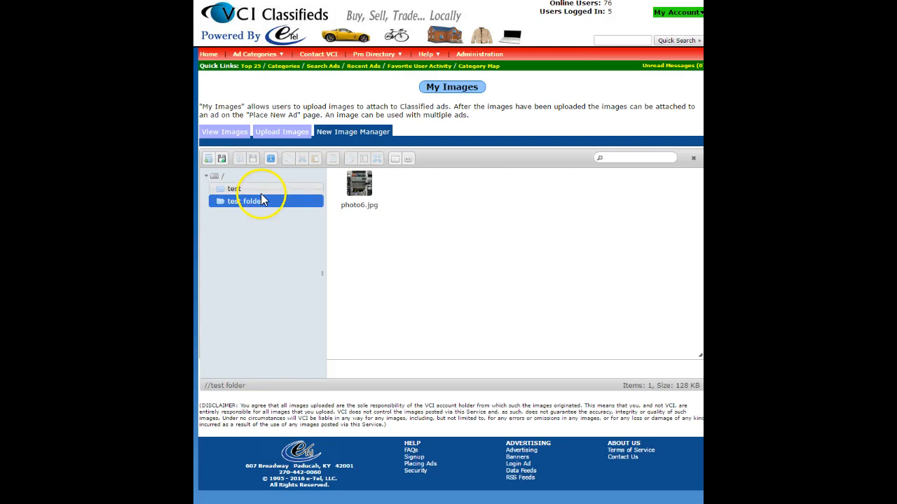
Delete "test folder" from the root along with its contents and confirm the removal
{"action": "right_click", "coordinate": [260, 201]}
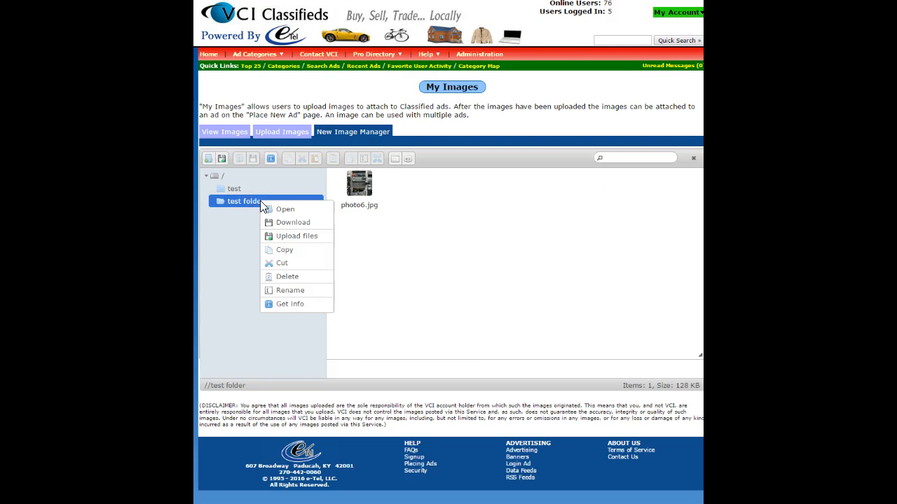
{"action": "left_click", "coordinate": [287, 275]}
{"action": "left_click", "coordinate": [467, 292]}
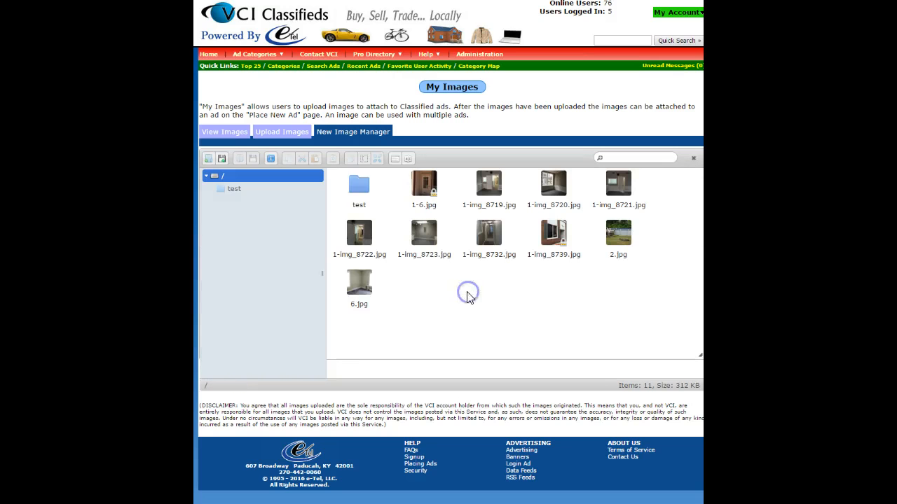
{"action": "right_click", "coordinate": [284, 280]}
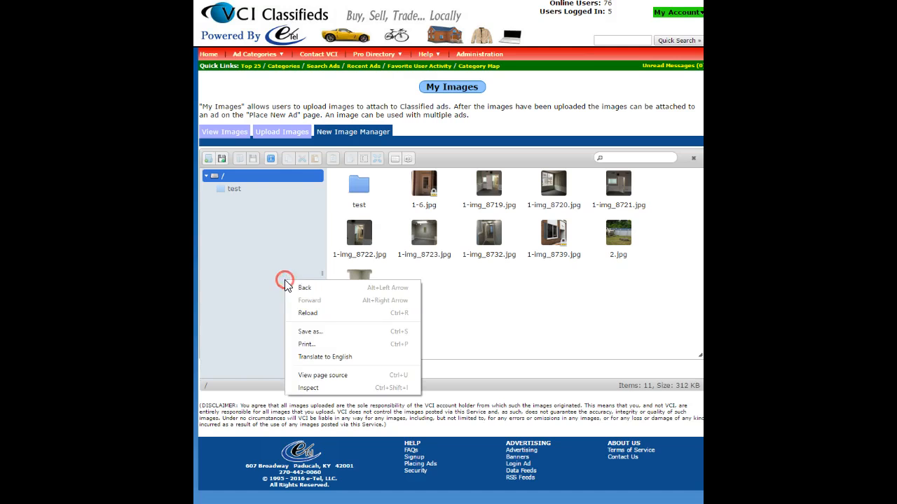
{"action": "right_click", "coordinate": [264, 287]}
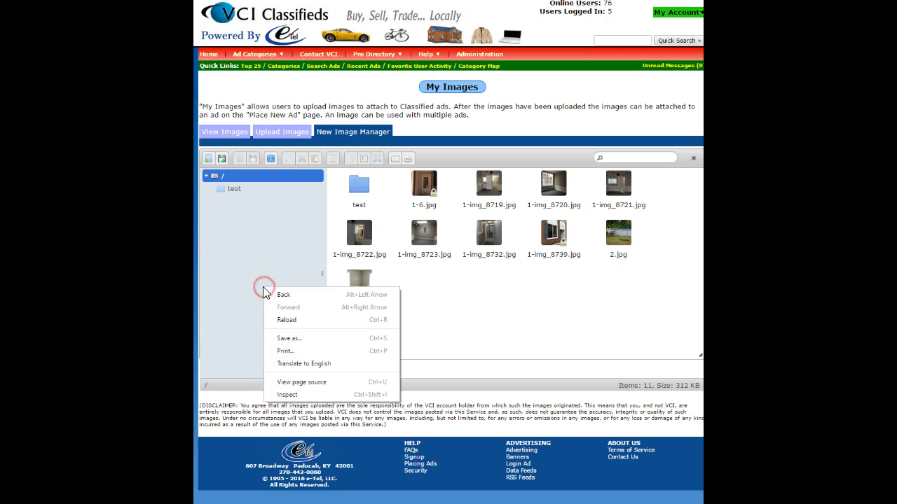
{"action": "left_click", "coordinate": [241, 192]}
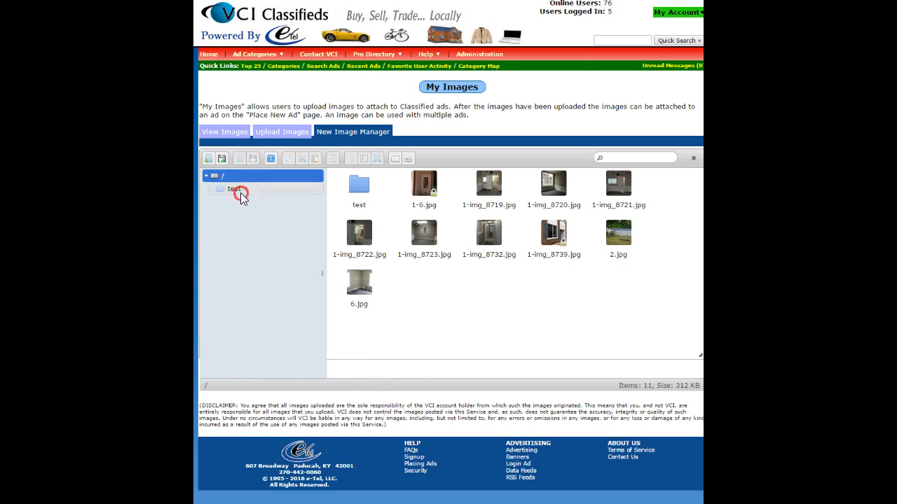
{"action": "right_click", "coordinate": [240, 189]}
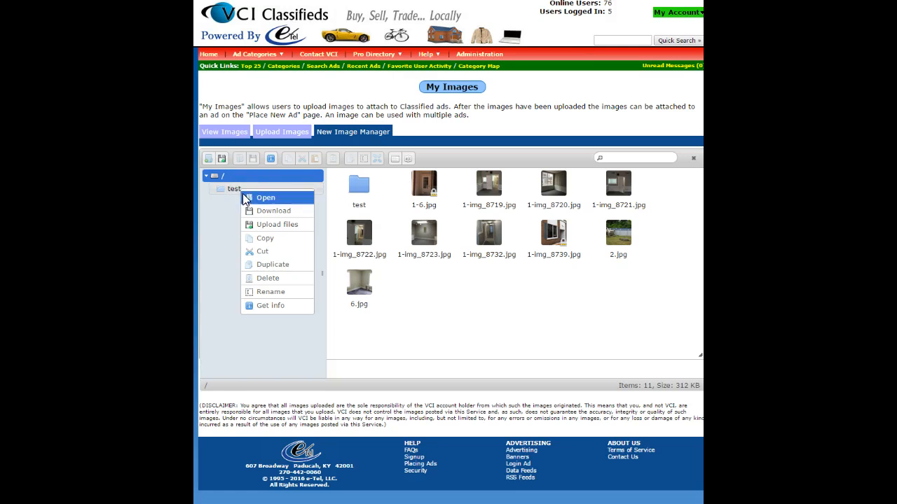
Search the test folder for the filename 3.jpg, then clear the search and return to the root folder
{"action": "left_click", "coordinate": [236, 189]}
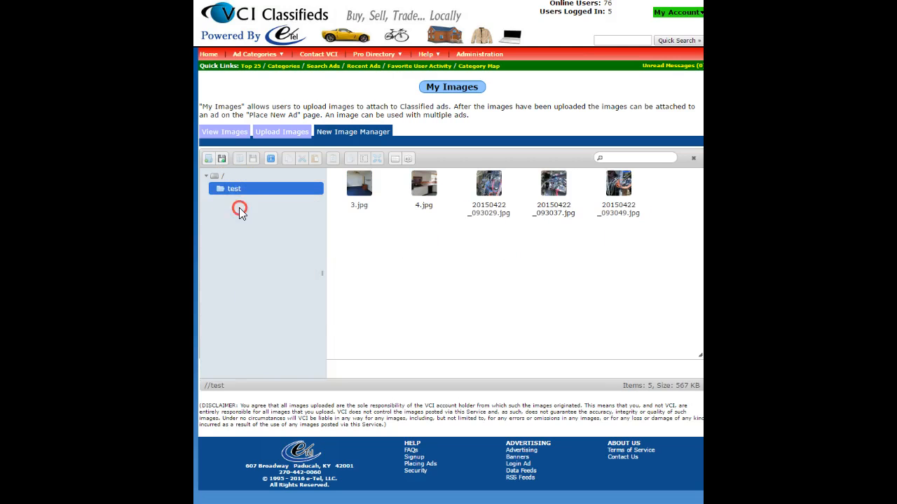
{"action": "right_click", "coordinate": [239, 208]}
{"action": "left_click", "coordinate": [235, 190]}
{"action": "right_click", "coordinate": [236, 189]}
{"action": "left_click", "coordinate": [386, 240]}
{"action": "right_click", "coordinate": [389, 236]}
{"action": "left_click", "coordinate": [372, 245]}
{"action": "left_click", "coordinate": [614, 158]}
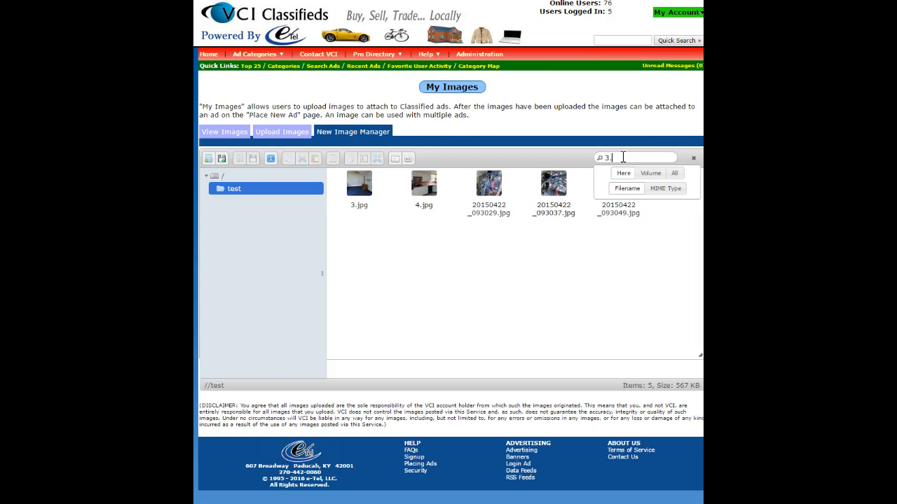
{"action": "key", "text": "Return"}
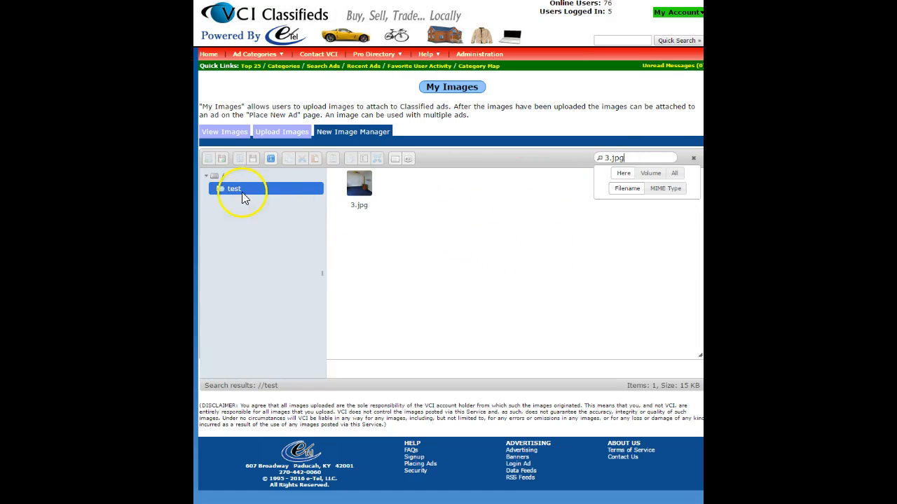
{"action": "left_click", "coordinate": [694, 159]}
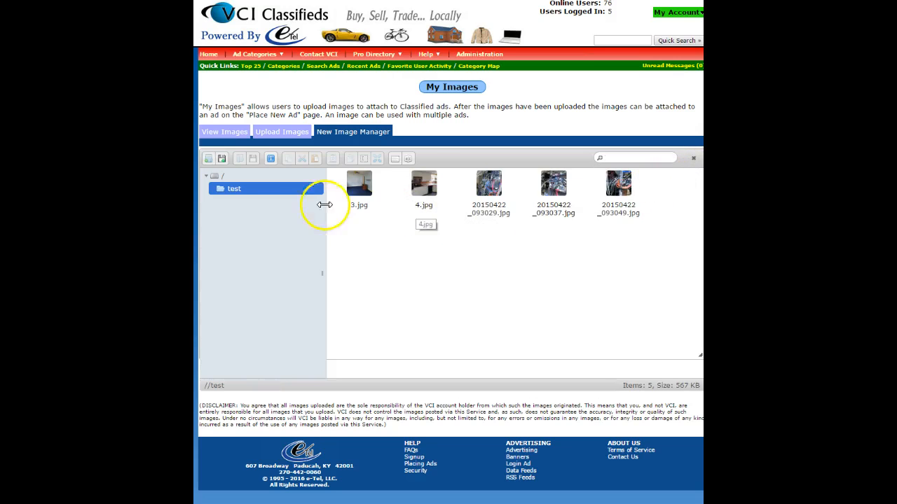
{"action": "left_click", "coordinate": [257, 176]}
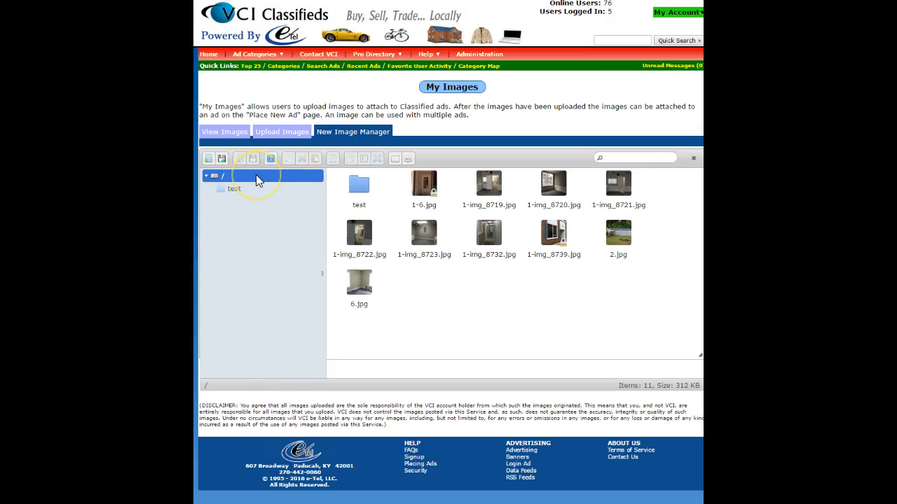
{"action": "left_click", "coordinate": [467, 290]}
Open the My Ads page from the account options and start placing a new ad
{"action": "left_click", "coordinate": [674, 19]}
{"action": "left_click", "coordinate": [675, 33]}
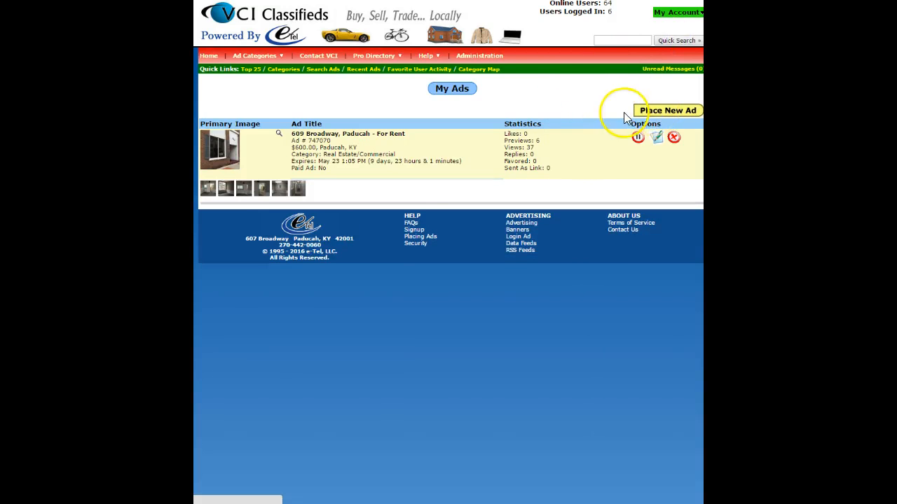
{"action": "left_click", "coordinate": [653, 111]}
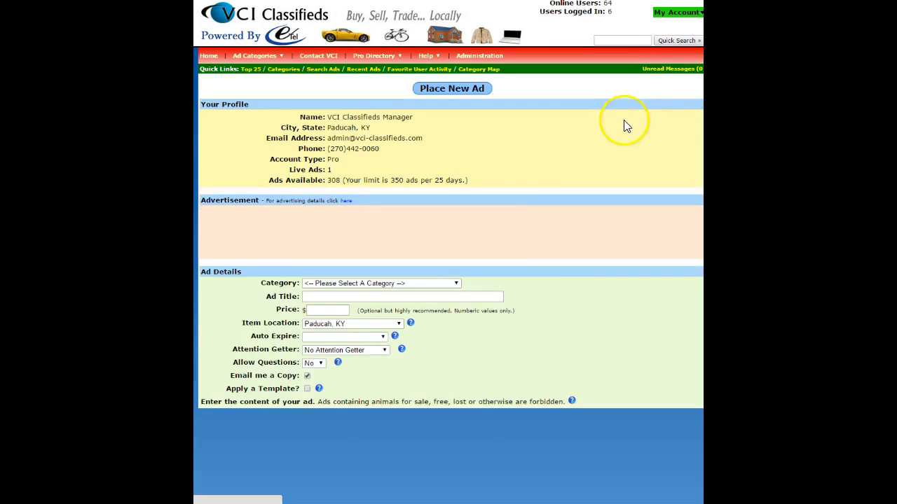
Browse the ad's Primary Image choices across the root and test folders and select 1-img_8732.jpg
{"action": "scroll", "coordinate": [567, 210], "scroll_direction": "down", "scroll_amount": 3}
{"action": "scroll", "coordinate": [592, 209], "scroll_direction": "down", "scroll_amount": 3}
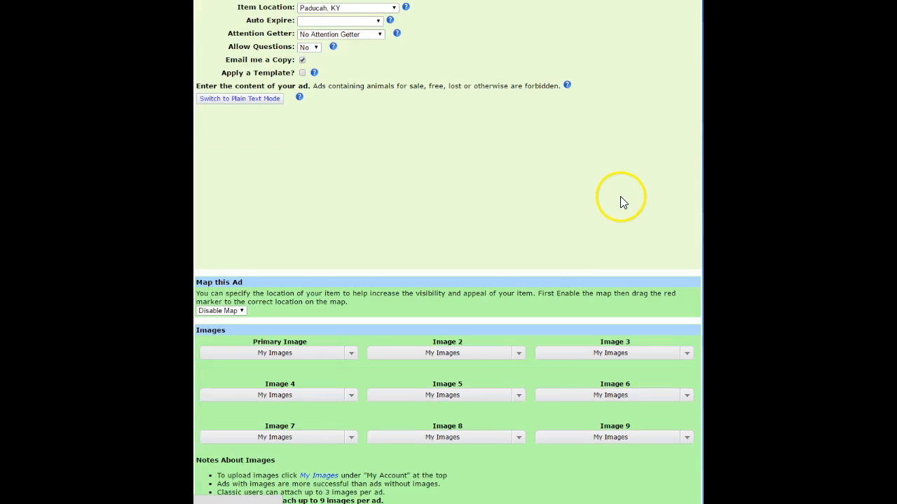
{"action": "scroll", "coordinate": [592, 209], "scroll_direction": "down", "scroll_amount": 1}
{"action": "scroll", "coordinate": [532, 224], "scroll_direction": "up", "scroll_amount": 1}
{"action": "scroll", "coordinate": [505, 246], "scroll_direction": "down", "scroll_amount": 2}
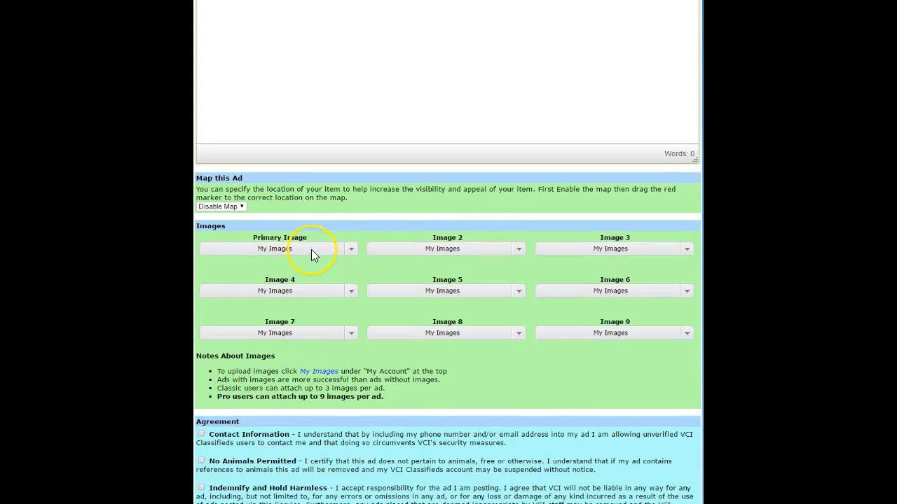
{"action": "scroll", "coordinate": [311, 249], "scroll_direction": "down", "scroll_amount": 1}
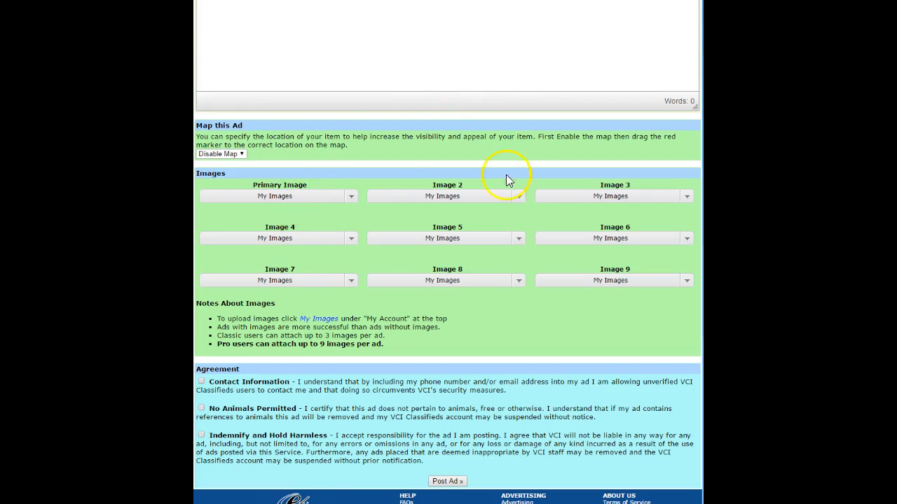
{"action": "left_click", "coordinate": [350, 197]}
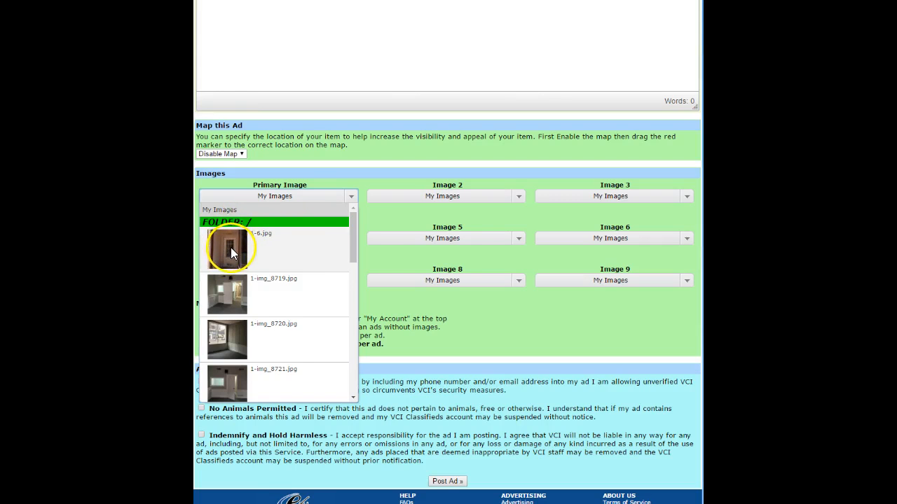
{"action": "left_click_drag", "start_coordinate": [353, 239], "coordinate": [350, 344]}
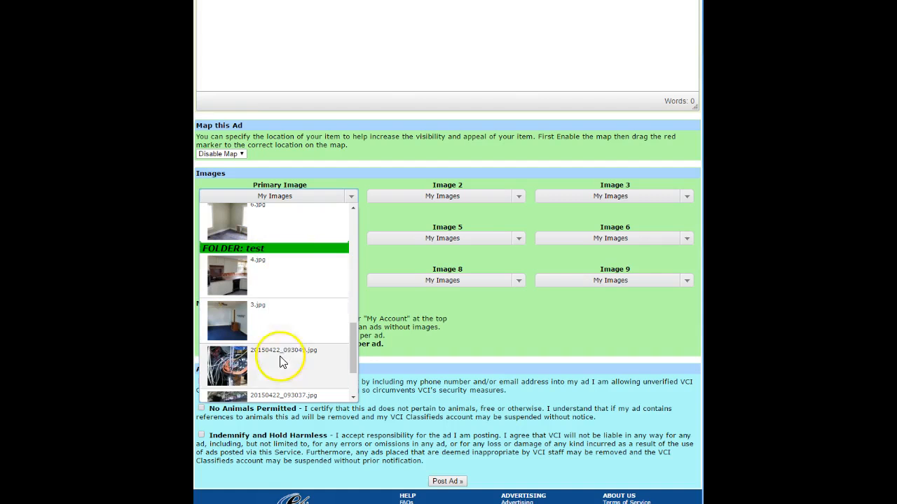
{"action": "left_click_drag", "start_coordinate": [350, 327], "coordinate": [349, 214]}
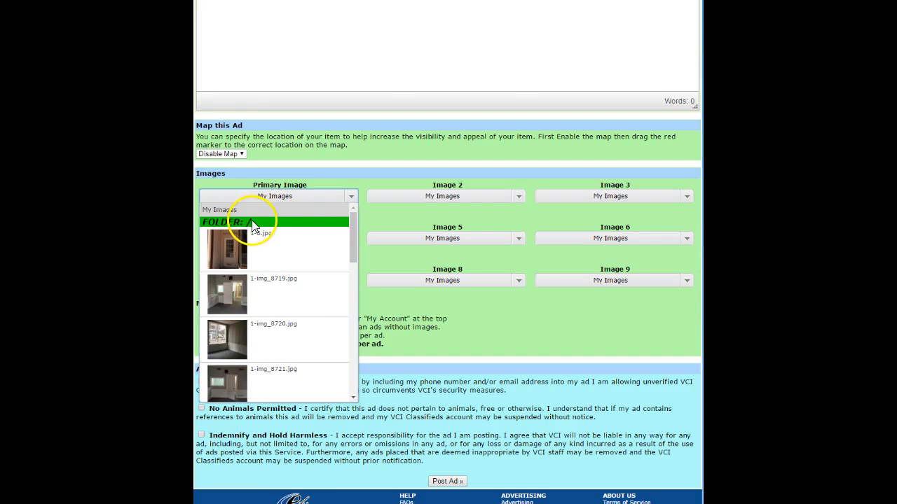
{"action": "left_click_drag", "start_coordinate": [352, 252], "coordinate": [352, 317]}
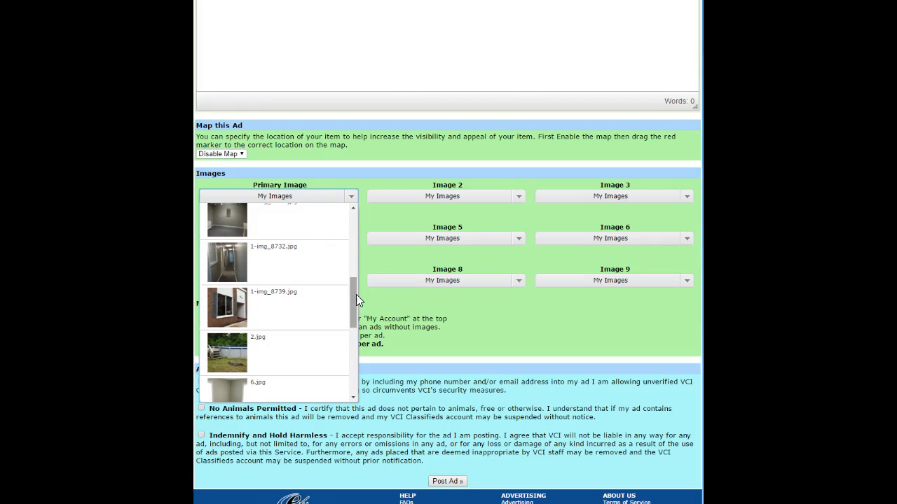
{"action": "scroll", "coordinate": [356, 299], "scroll_direction": "down", "scroll_amount": 1}
{"action": "left_click", "coordinate": [332, 256]}
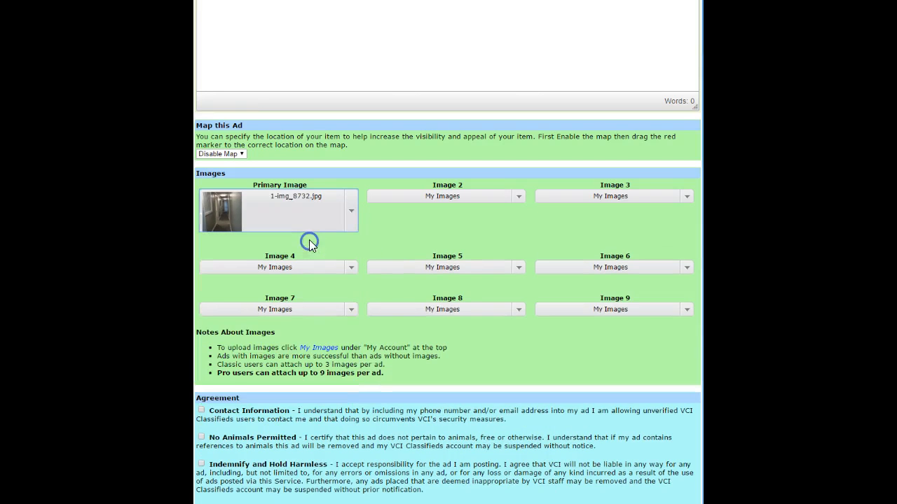
Set the ad's Image 2 to 1-img_8719.jpg and Image 3 to 1-img_8739.jpg
{"action": "left_click", "coordinate": [442, 197]}
{"action": "left_click", "coordinate": [452, 286]}
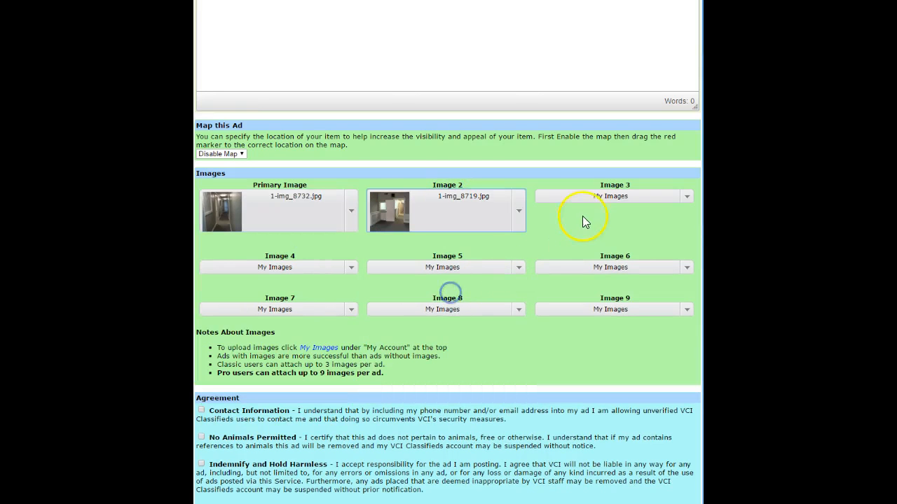
{"action": "left_click", "coordinate": [593, 198]}
{"action": "left_click_drag", "start_coordinate": [690, 251], "coordinate": [686, 306]}
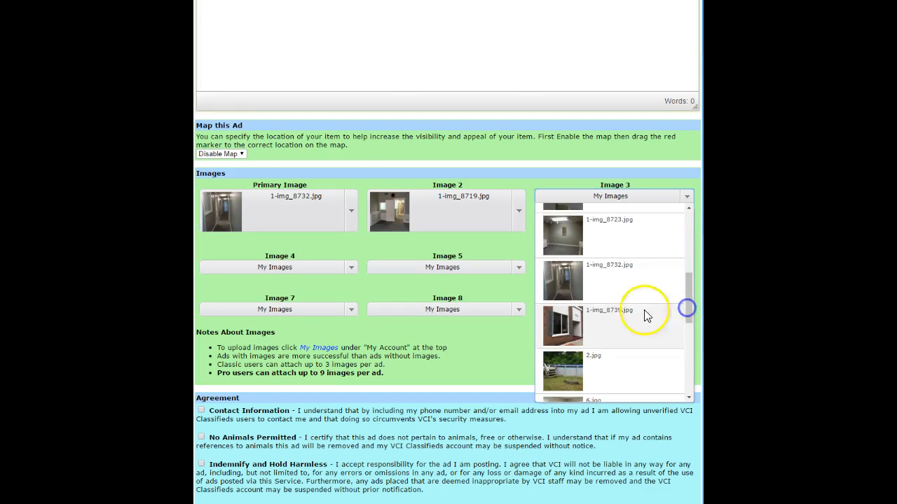
{"action": "left_click", "coordinate": [609, 309]}
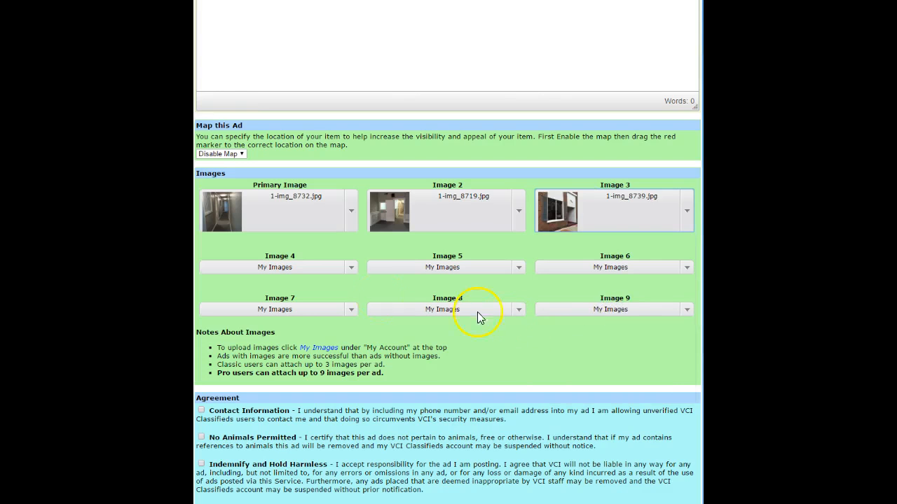
Set the ad's Image 4 and Image 5 both to 1-6.jpg from the root folder
{"action": "left_click", "coordinate": [353, 267]}
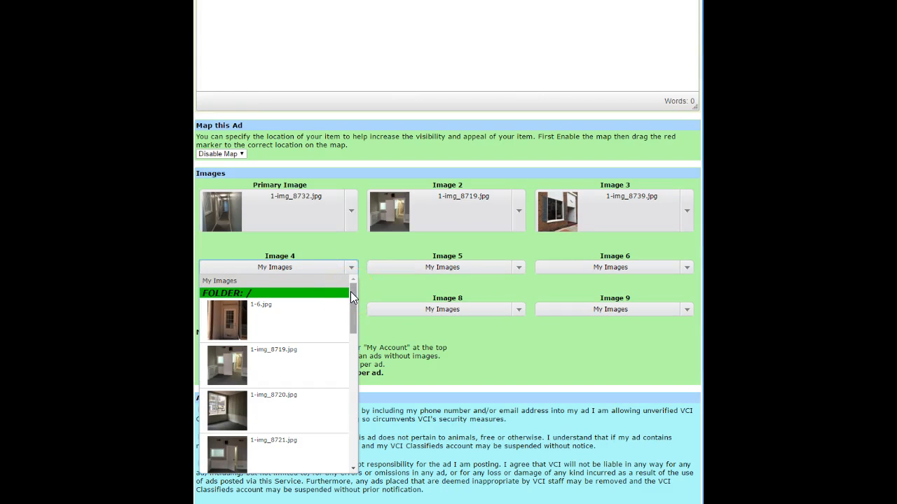
{"action": "left_click", "coordinate": [311, 319]}
{"action": "left_click", "coordinate": [443, 269]}
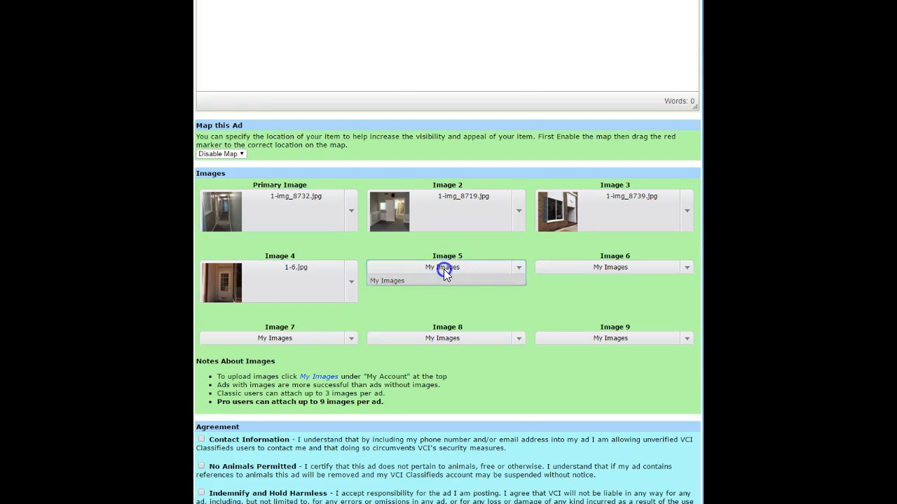
{"action": "left_click", "coordinate": [442, 312]}
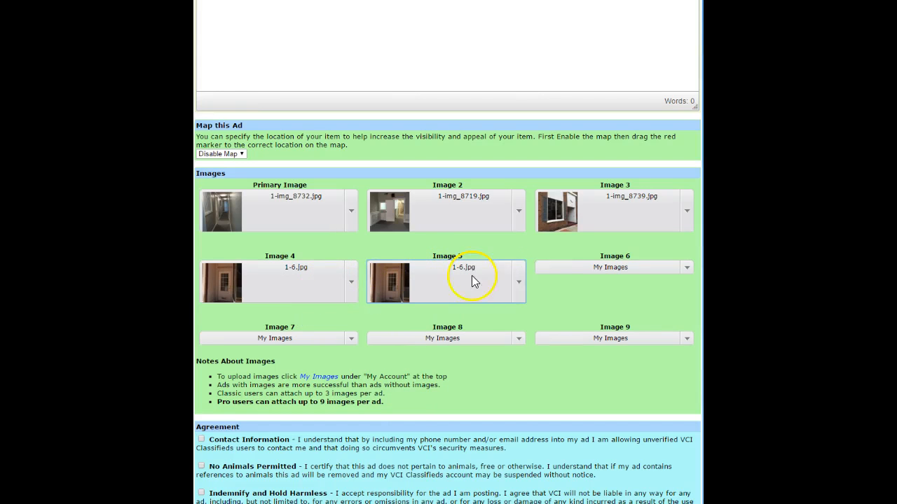
Set the ad's Image 6 to 1-img_8720.jpg from the root folder
{"action": "left_click", "coordinate": [564, 267]}
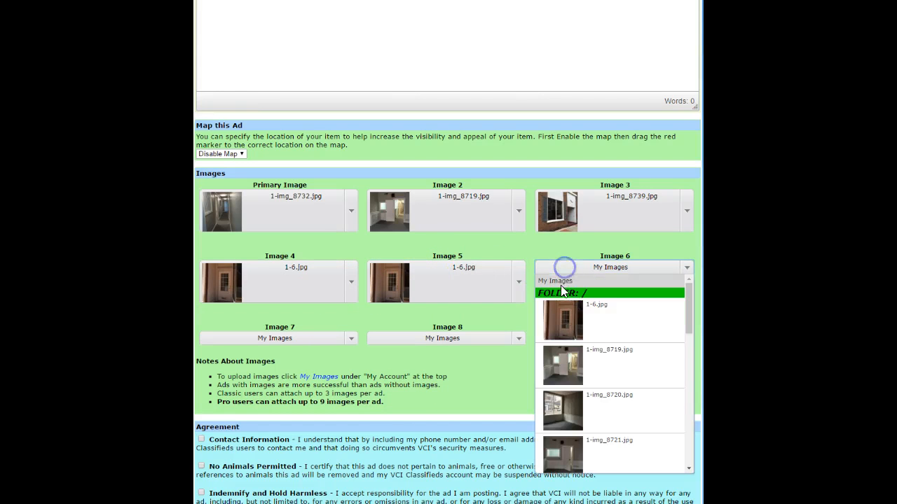
{"action": "left_click", "coordinate": [609, 399]}
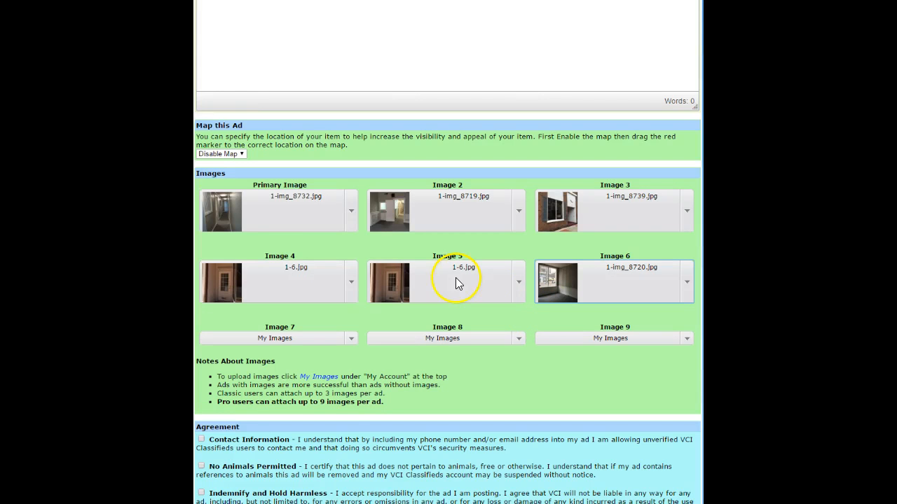
{"action": "left_click", "coordinate": [321, 226]}
{"action": "left_click", "coordinate": [326, 223]}
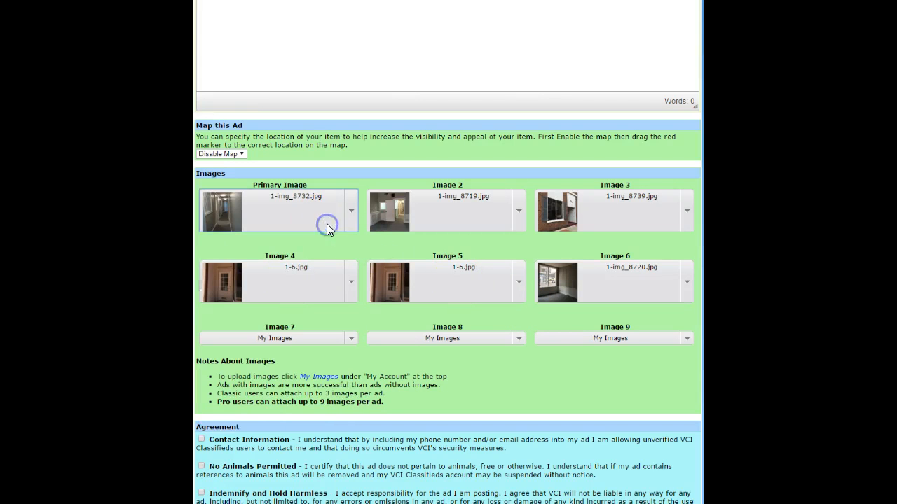
Set the ad's Image 9 to 20150422_093037.jpg, leaving Image 7 and Image 8 unassigned
{"action": "left_click", "coordinate": [588, 339]}
{"action": "scroll", "coordinate": [636, 280], "scroll_direction": "down", "scroll_amount": 3}
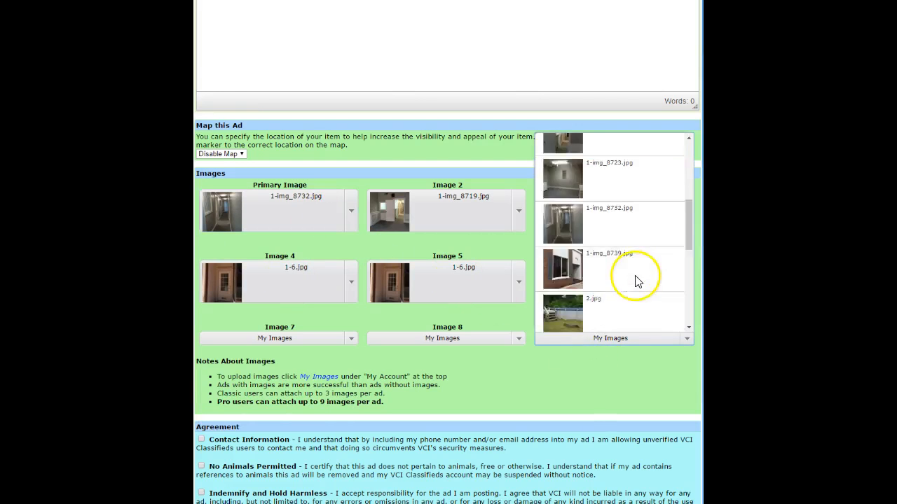
{"action": "scroll", "coordinate": [636, 280], "scroll_direction": "down", "scroll_amount": 5}
{"action": "left_click", "coordinate": [633, 280]}
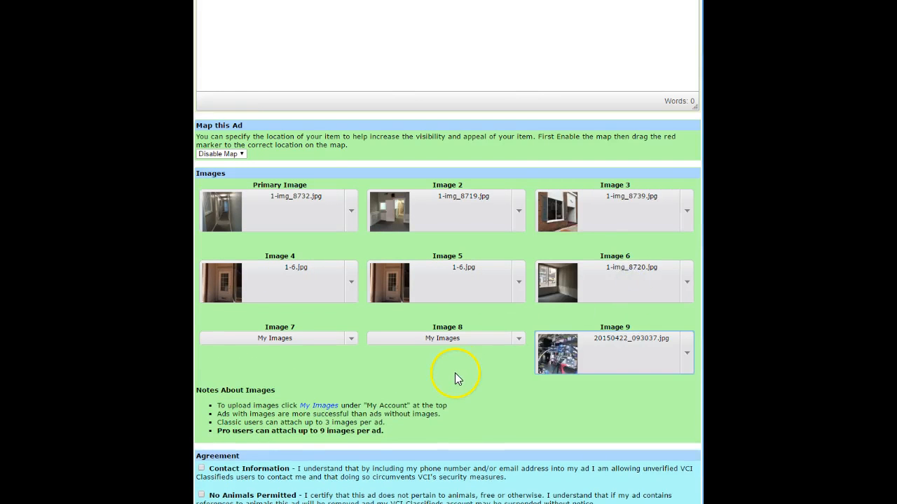
Review the attached images, the Image 4 choices and the rest of the new ad form, from the ad details to the agreement section
{"action": "scroll", "coordinate": [455, 373], "scroll_direction": "up", "scroll_amount": 3}
{"action": "scroll", "coordinate": [436, 348], "scroll_direction": "down", "scroll_amount": 4}
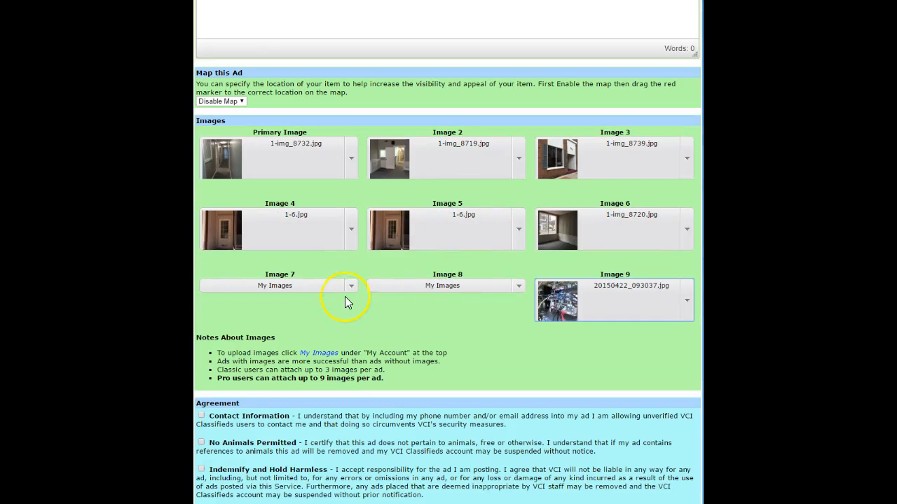
{"action": "left_click", "coordinate": [348, 238]}
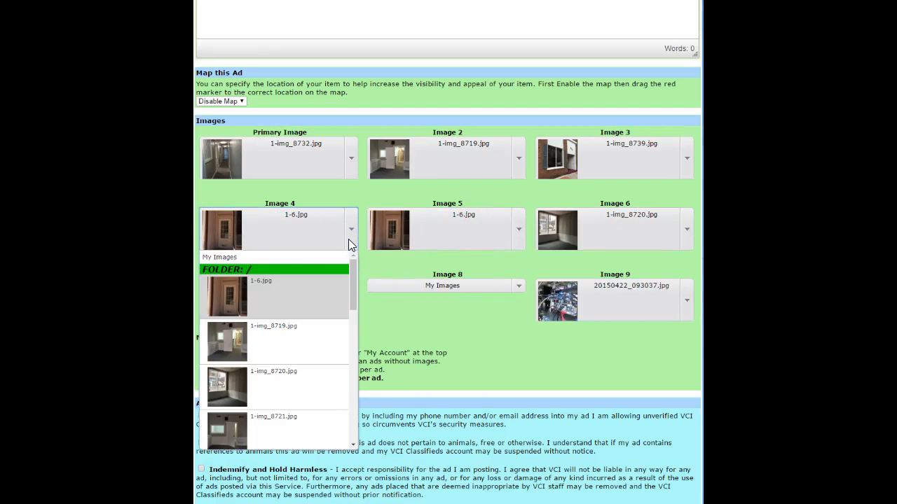
{"action": "left_click", "coordinate": [349, 239]}
{"action": "scroll", "coordinate": [371, 252], "scroll_direction": "up", "scroll_amount": 1}
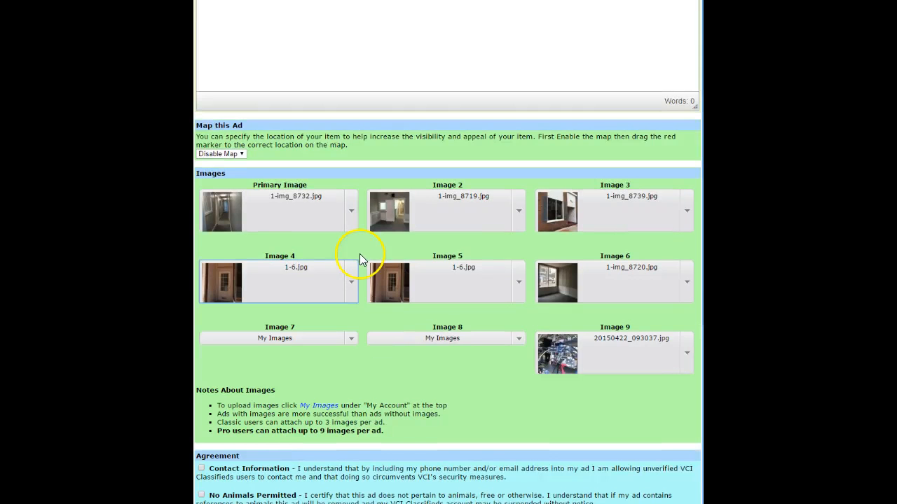
{"action": "scroll", "coordinate": [397, 277], "scroll_direction": "down", "scroll_amount": 2}
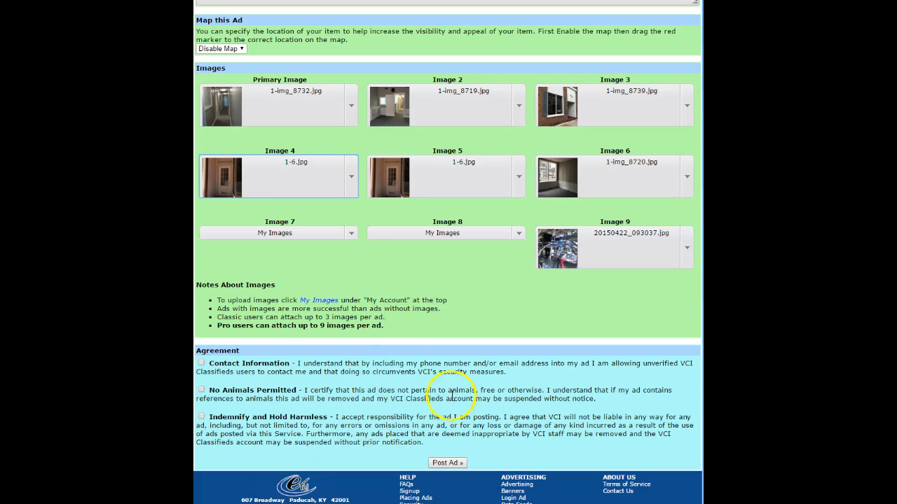
{"action": "scroll", "coordinate": [430, 410], "scroll_direction": "up", "scroll_amount": 7}
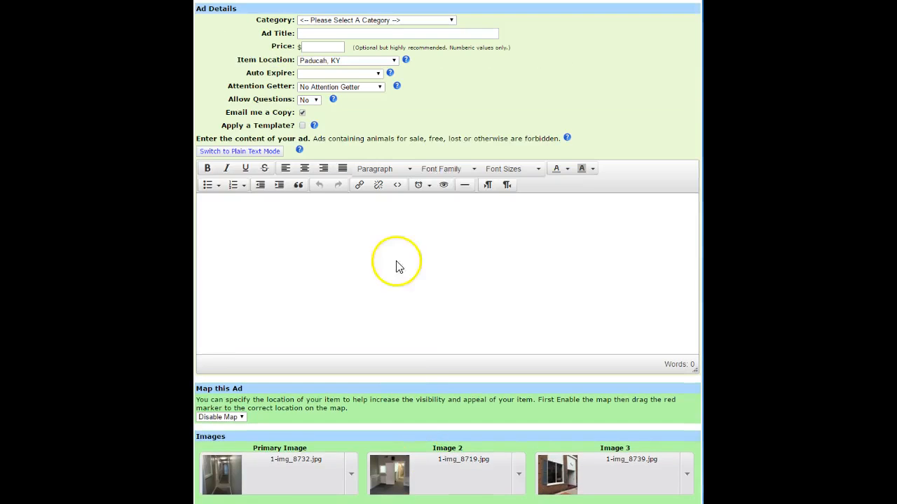
{"action": "scroll", "coordinate": [451, 240], "scroll_direction": "down", "scroll_amount": 5}
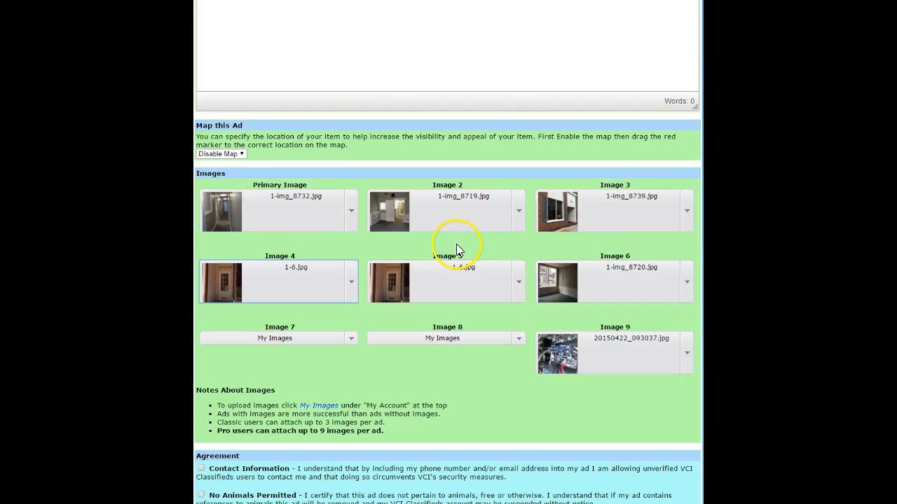
{"action": "scroll", "coordinate": [426, 339], "scroll_direction": "down", "scroll_amount": 3}
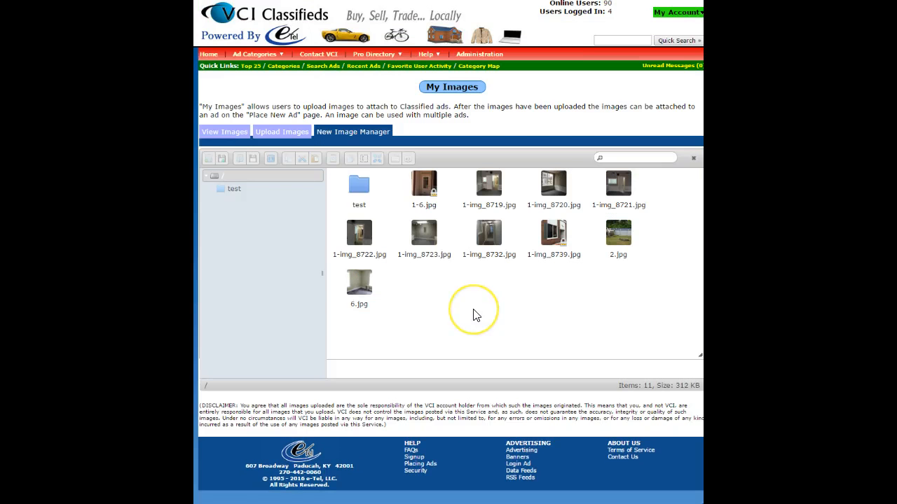